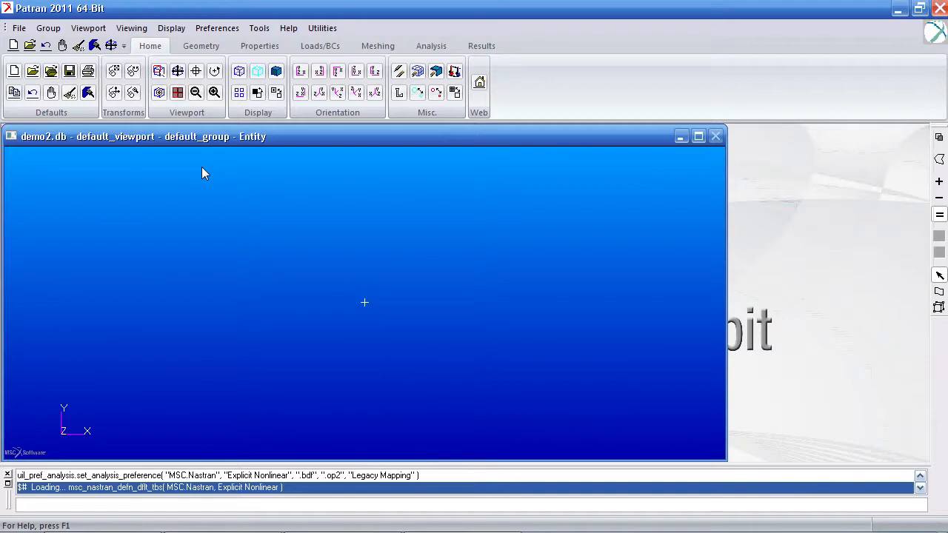
Step: Import bottle.bdf as an MSC.Nastran Input model and dismiss the import summary
{"action": "left_click", "coordinate": [19, 29]}
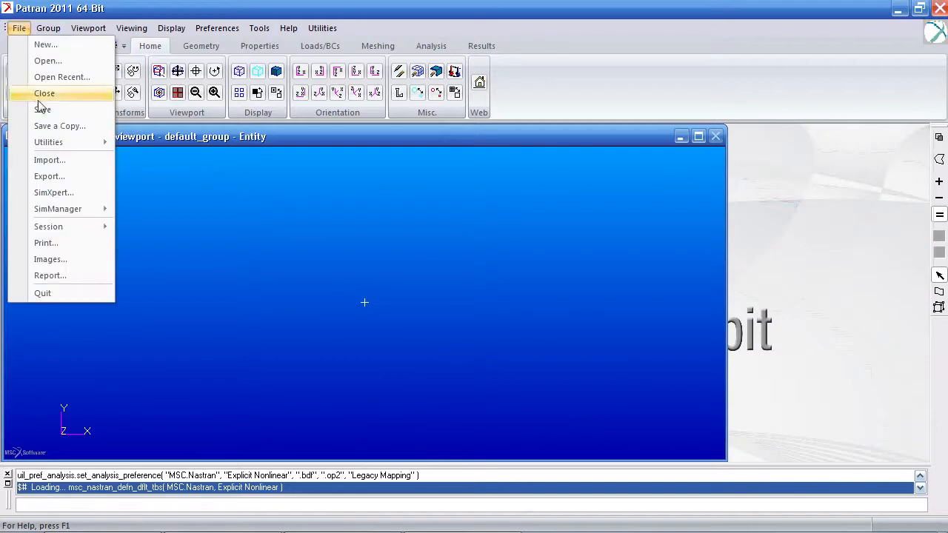
{"action": "left_click", "coordinate": [61, 160]}
{"action": "left_click", "coordinate": [576, 121]}
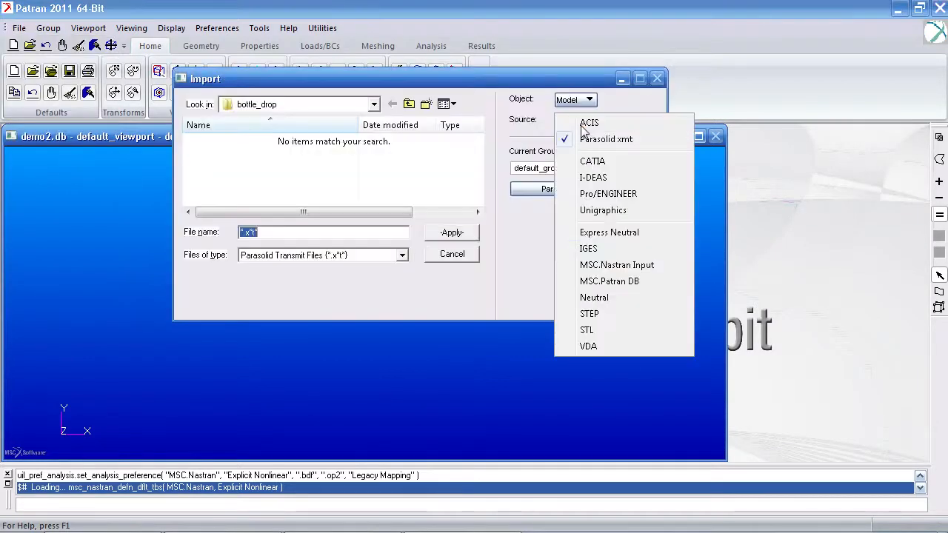
{"action": "left_click", "coordinate": [591, 262]}
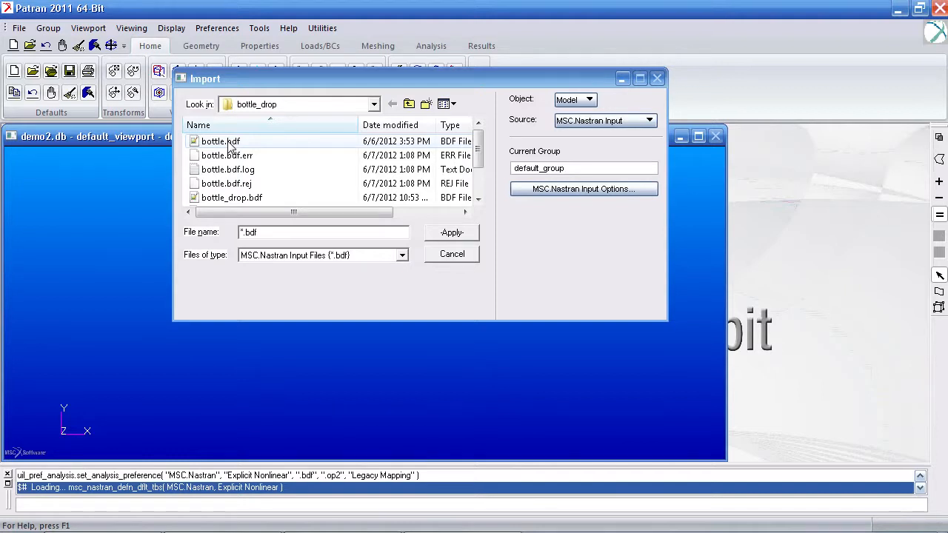
{"action": "left_click", "coordinate": [461, 234]}
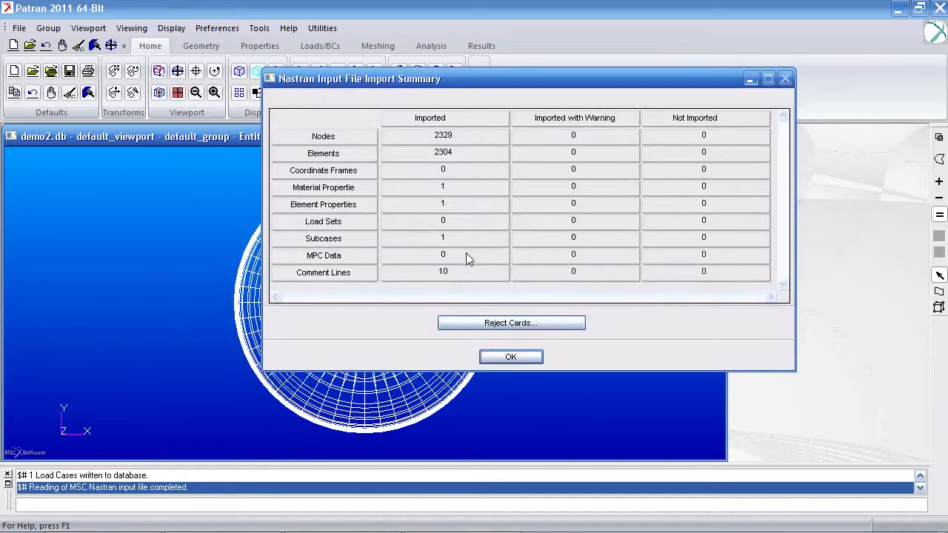
{"action": "left_click", "coordinate": [510, 357]}
Step: Change the viewport background to white for the imported bottle mesh
{"action": "middle_click_drag", "start_coordinate": [507, 352], "coordinate": [415, 250]}
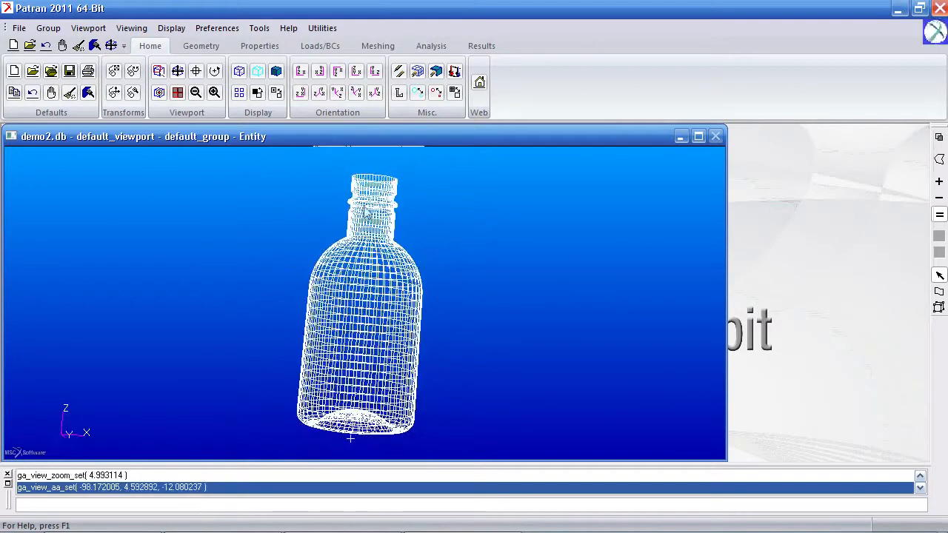
{"action": "left_click", "coordinate": [257, 94]}
{"action": "left_click", "coordinate": [256, 94]}
{"action": "middle_click_drag", "start_coordinate": [256, 281], "coordinate": [307, 272]}
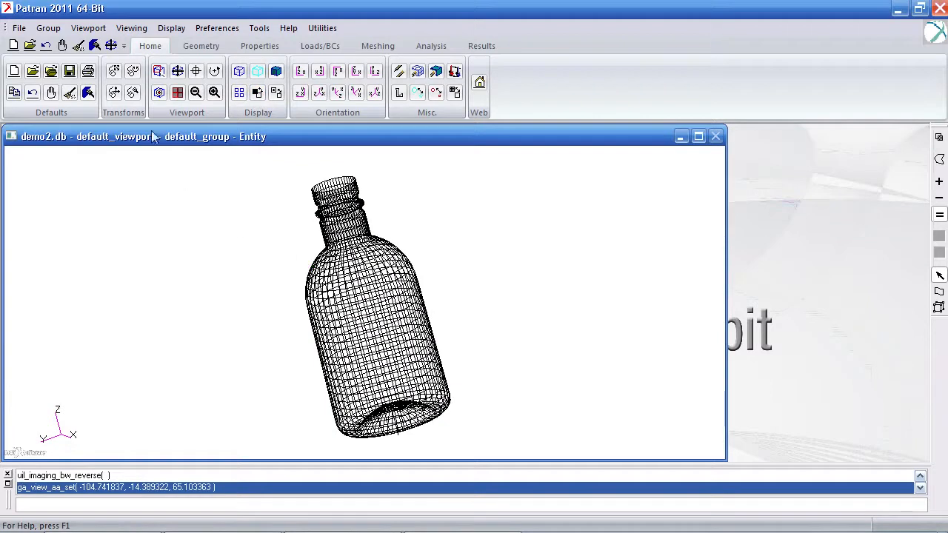
Step: Post the directional_1 and directional_2 light sources and apply the lighting settings
{"action": "left_click", "coordinate": [166, 30]}
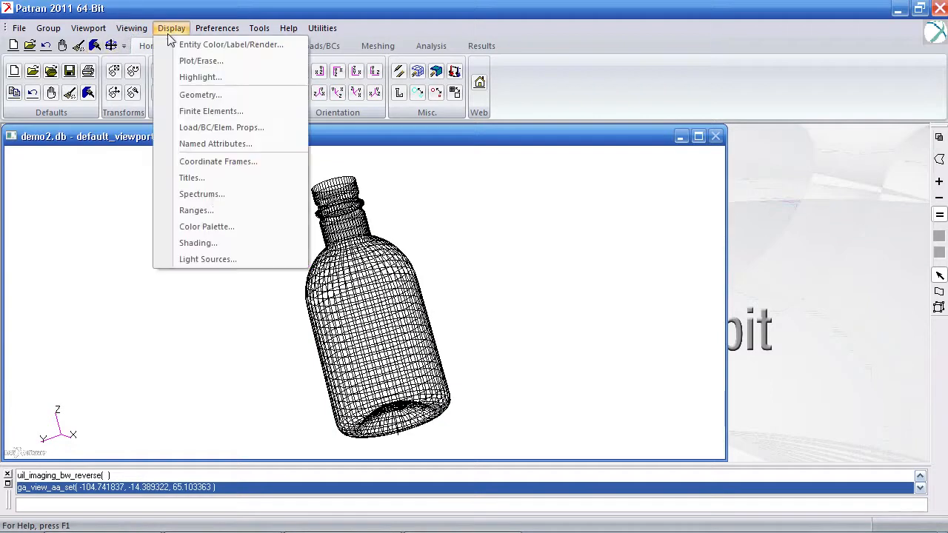
{"action": "left_click", "coordinate": [208, 259]}
{"action": "left_click", "coordinate": [795, 193]}
{"action": "left_click", "coordinate": [797, 202]}
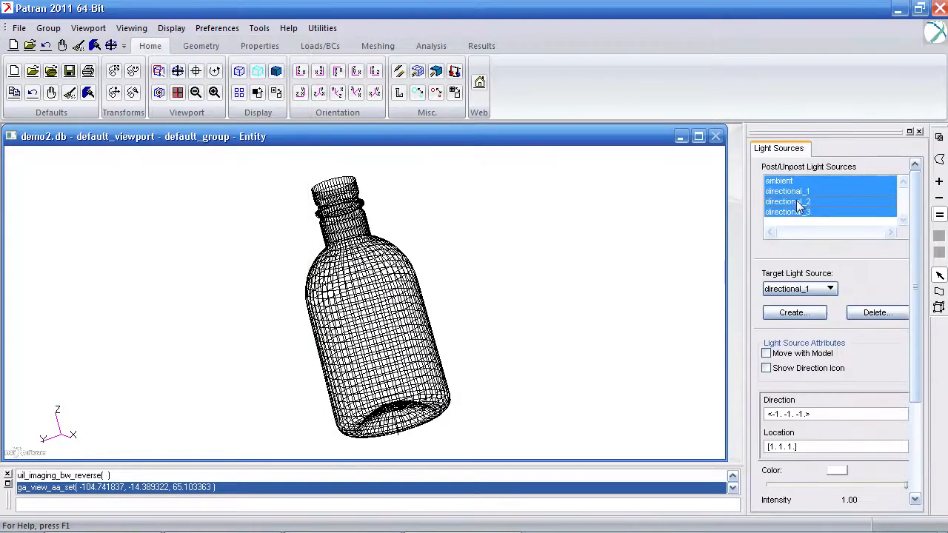
{"action": "scroll", "coordinate": [836, 333], "scroll_direction": "down", "scroll_amount": 5}
{"action": "left_click", "coordinate": [794, 467]}
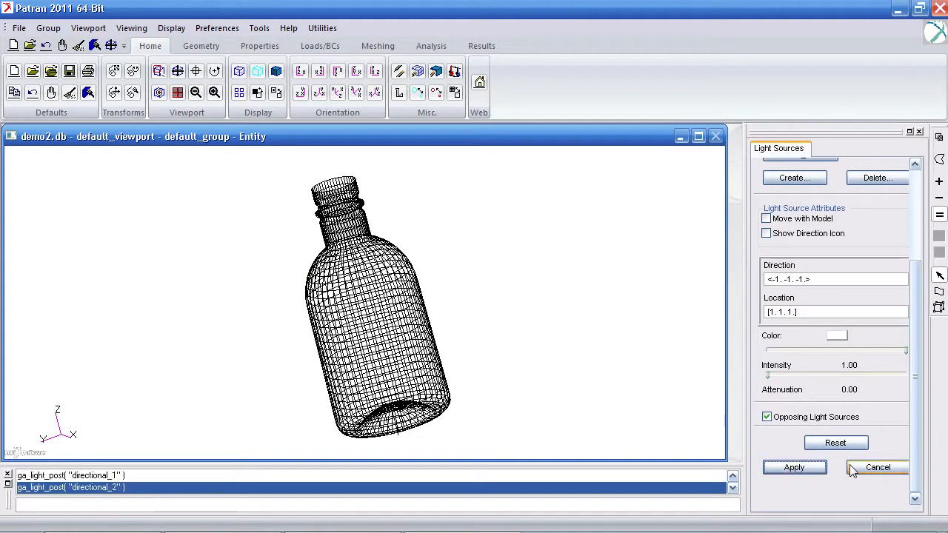
Step: Check the bottle in smooth-shaded display, close the light source settings and return to wireframe
{"action": "left_click", "coordinate": [276, 70]}
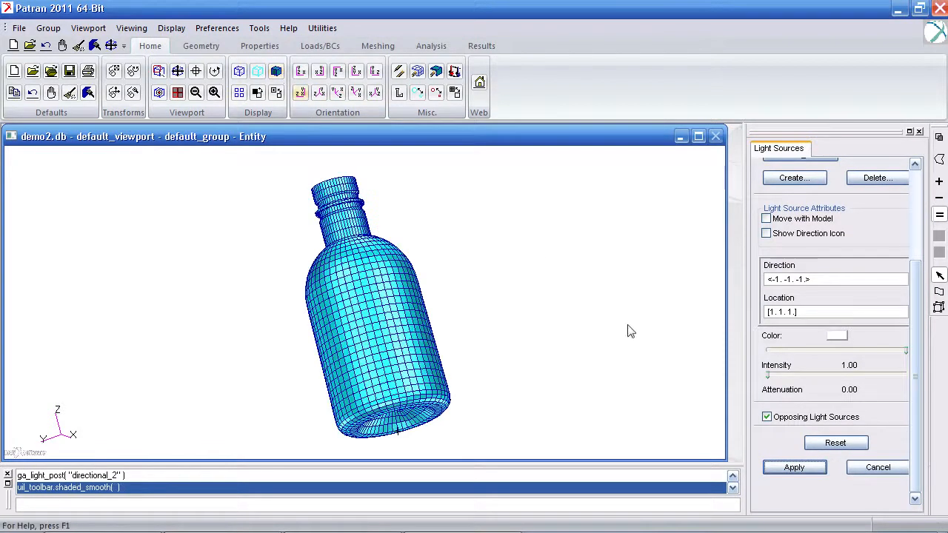
{"action": "left_click", "coordinate": [852, 468]}
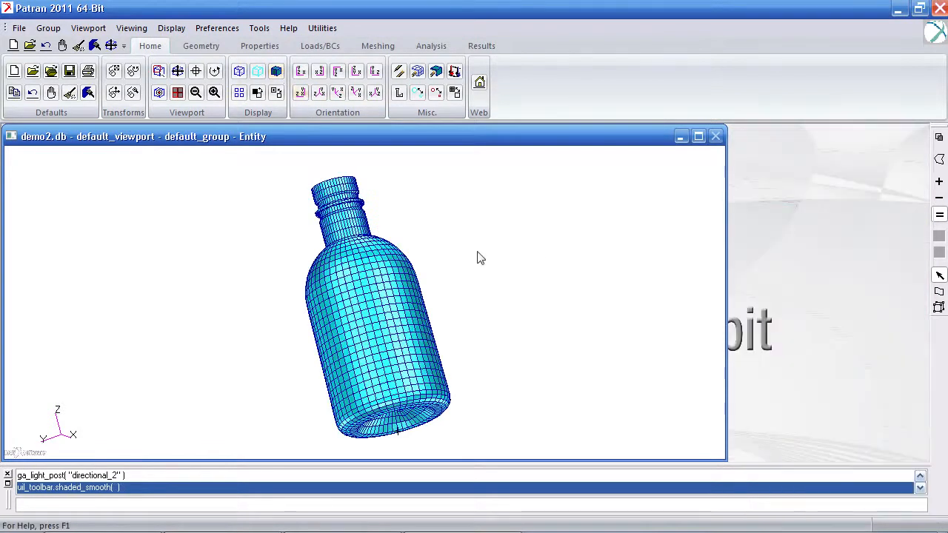
{"action": "left_click", "coordinate": [239, 71]}
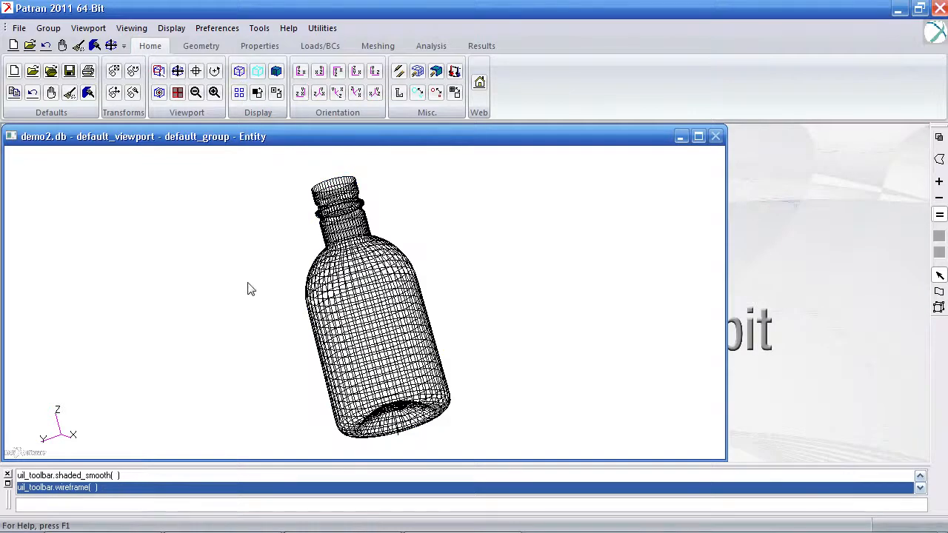
Step: Start a new isotropic material and name it aluminum_explicit
{"action": "left_click", "coordinate": [260, 45]}
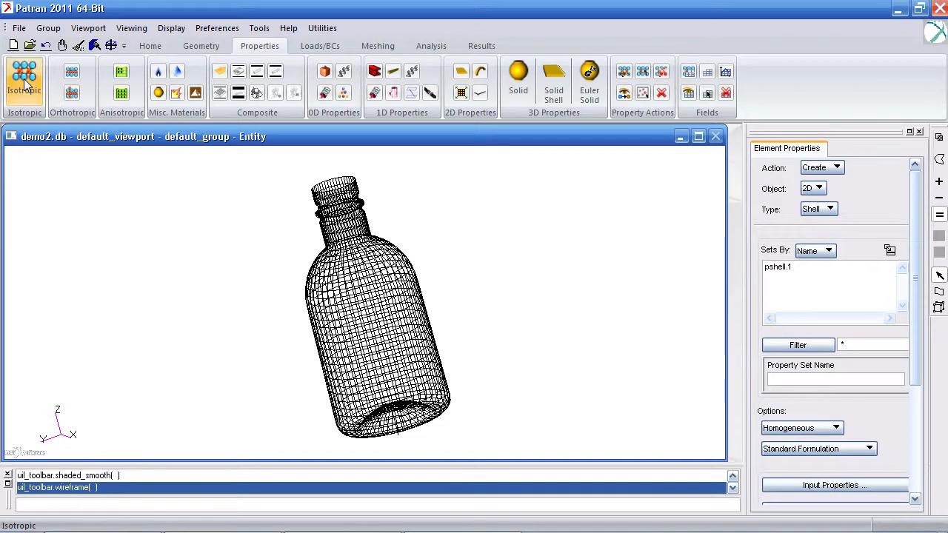
{"action": "left_click", "coordinate": [24, 80]}
{"action": "scroll", "coordinate": [900, 408], "scroll_direction": "down", "scroll_amount": 5}
{"action": "left_click", "coordinate": [856, 324]}
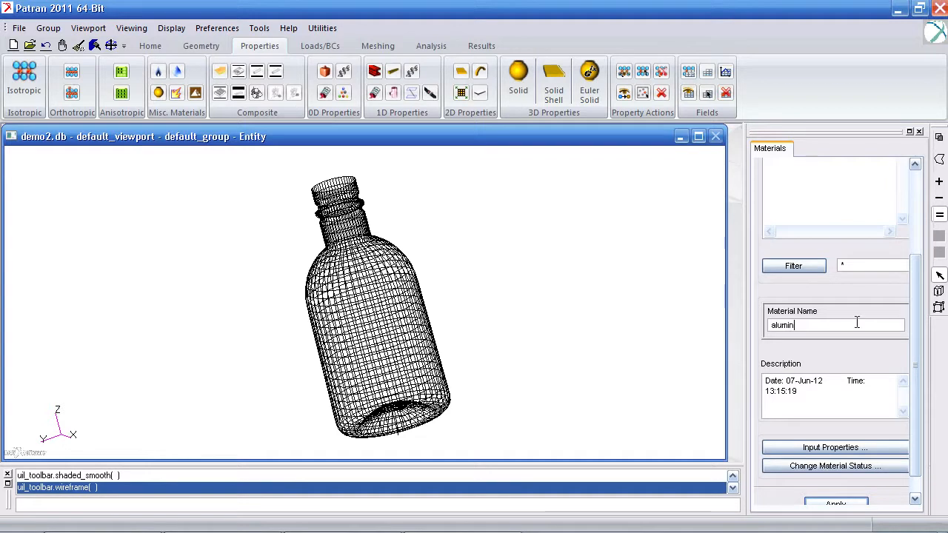
{"action": "type", "text": "_explicit"}
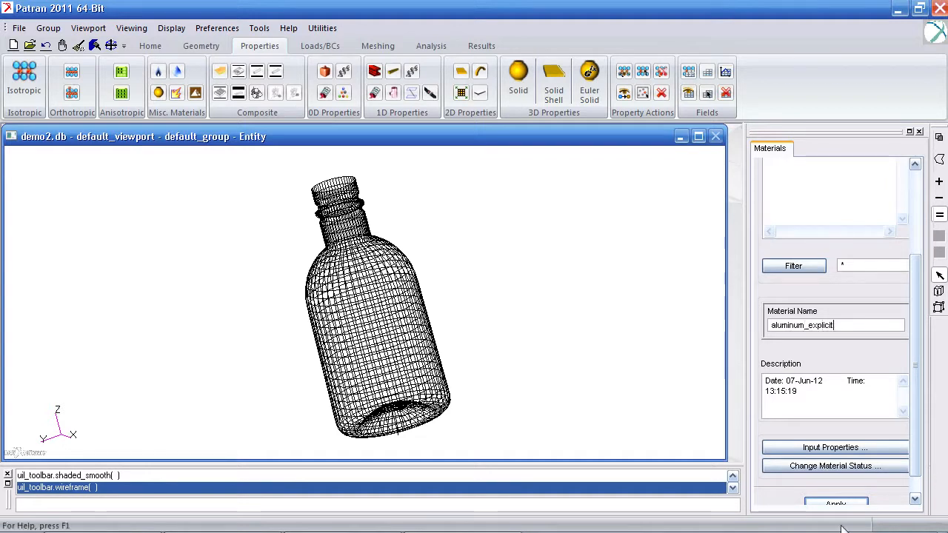
Step: Create aluminum_explicit as a bilinear Elastoplastic material with density .00025, elastic modulus 10e6, Poisson ratio .3, yield stress 10000 and hardening modulus 1000
{"action": "left_click", "coordinate": [861, 448]}
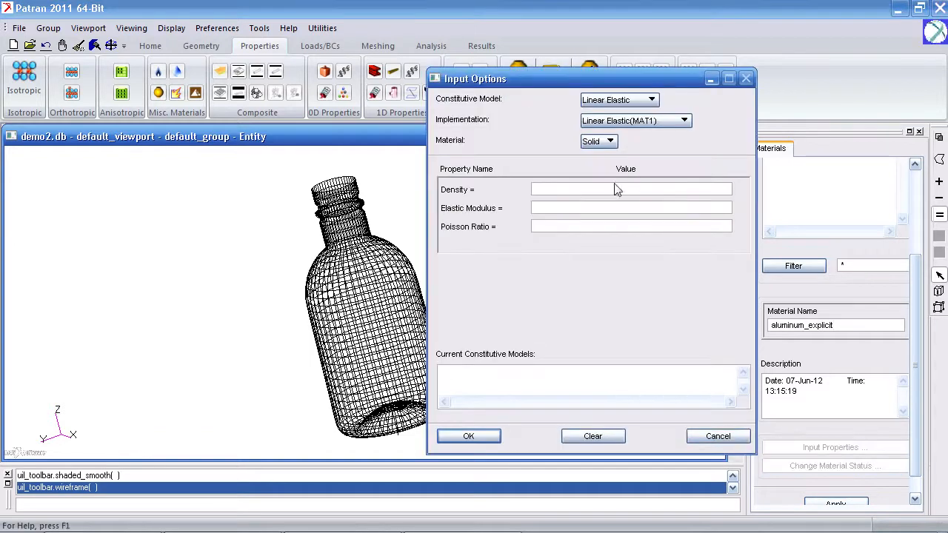
{"action": "left_click", "coordinate": [618, 99]}
{"action": "left_click", "coordinate": [614, 86]}
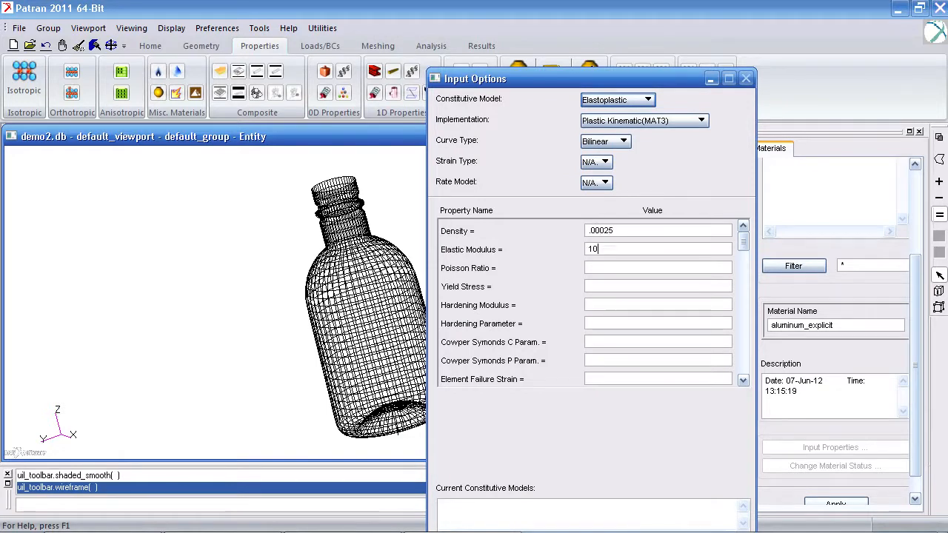
{"action": "key", "text": "Tab"}
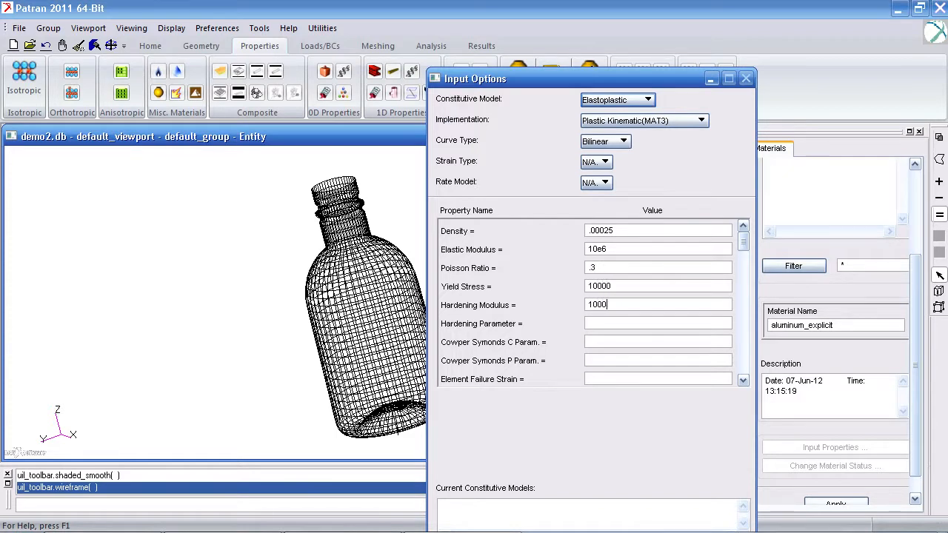
{"action": "left_click_drag", "start_coordinate": [604, 78], "coordinate": [536, 12]}
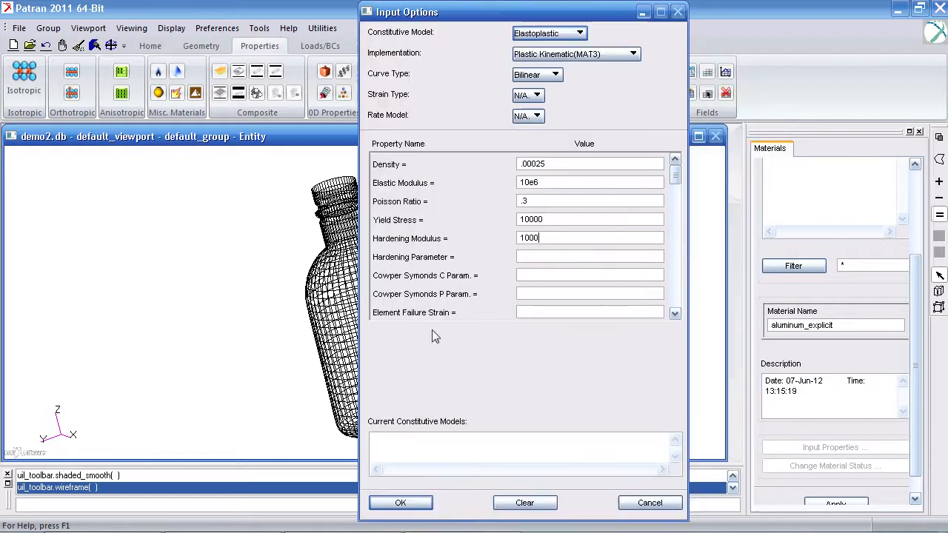
{"action": "left_click", "coordinate": [402, 503]}
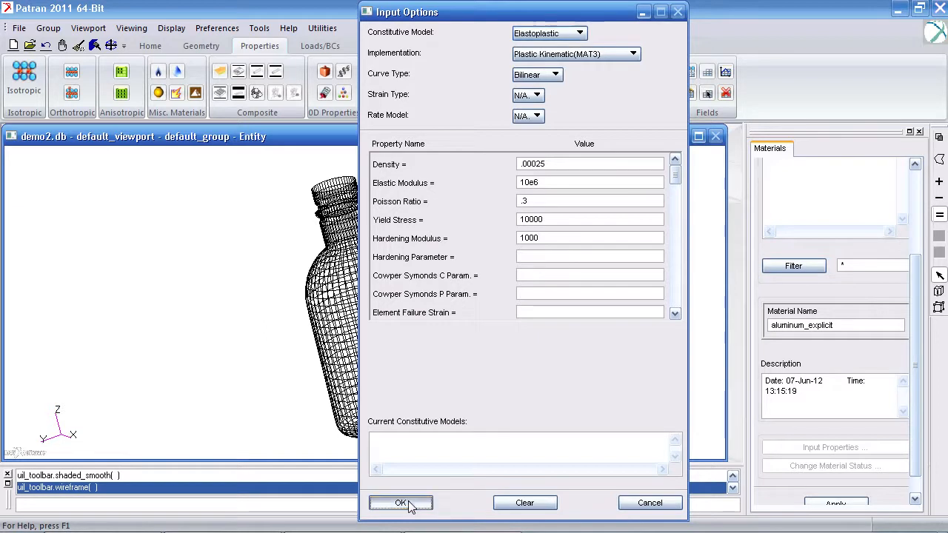
{"action": "left_click", "coordinate": [850, 504]}
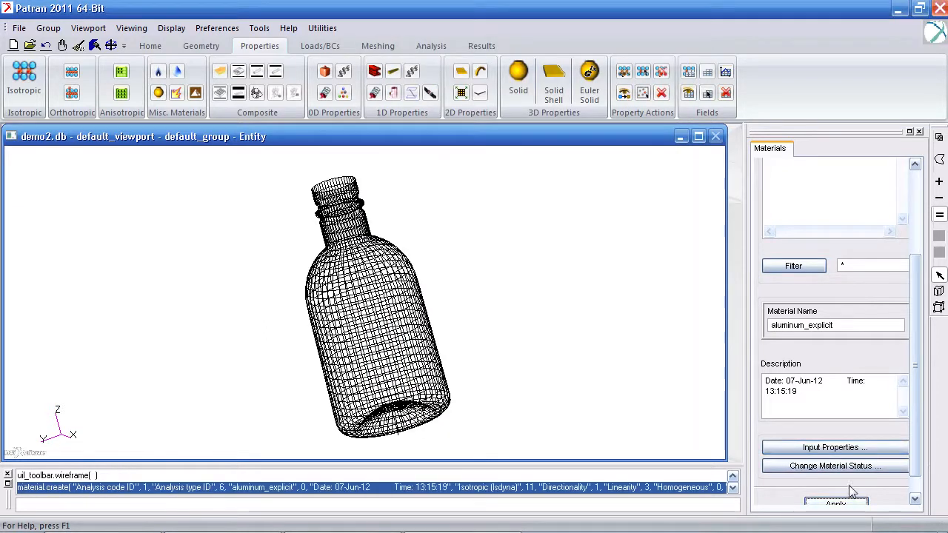
Step: Create a second isotropic material named rigid with the Rigid constitutive model, keeping density .00025, elastic modulus 10e6 and Poisson ratio .3
{"action": "left_click_drag", "start_coordinate": [841, 326], "coordinate": [704, 317]}
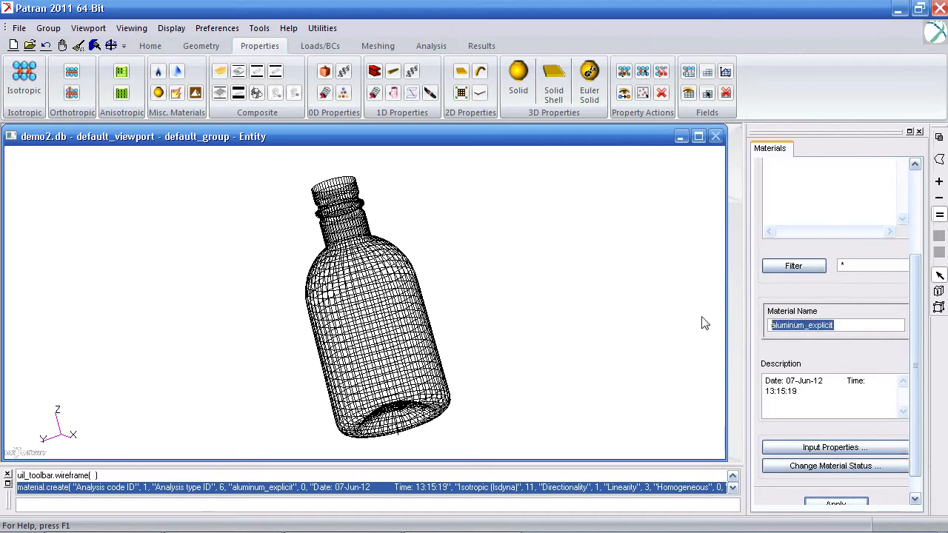
{"action": "type", "text": "rigid"}
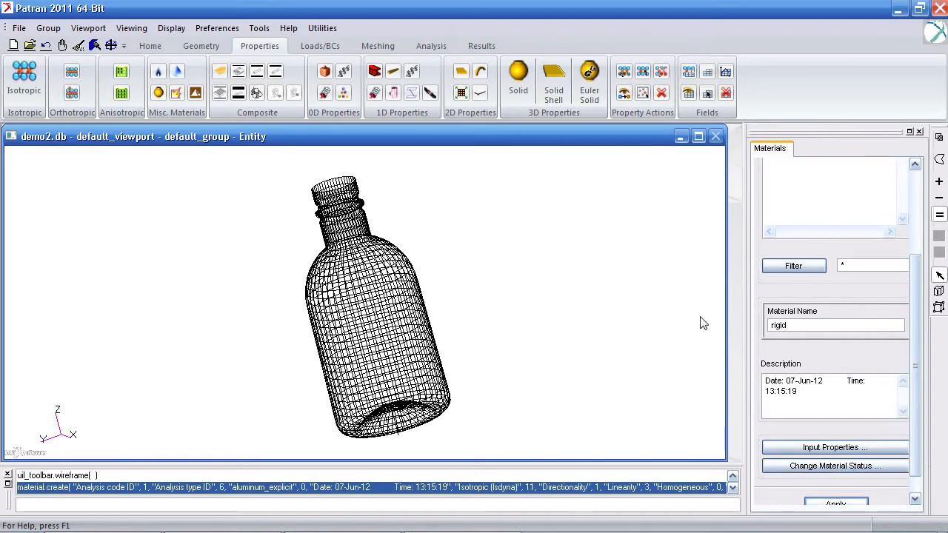
{"action": "left_click", "coordinate": [815, 447]}
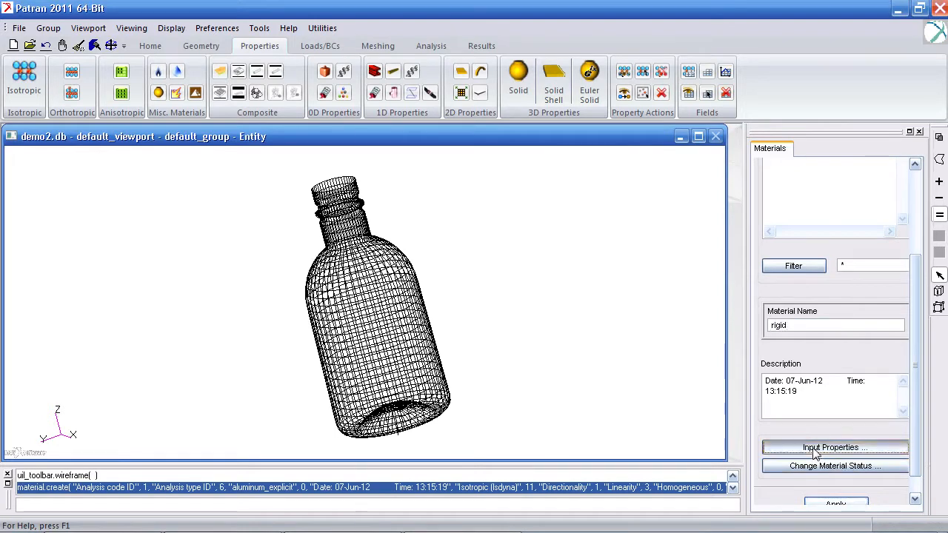
{"action": "left_click", "coordinate": [580, 34]}
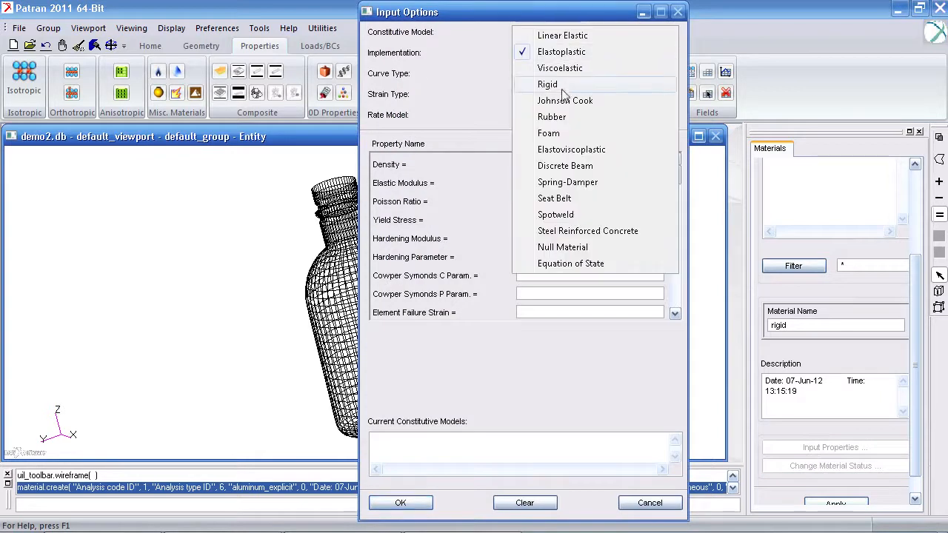
{"action": "left_click", "coordinate": [555, 84]}
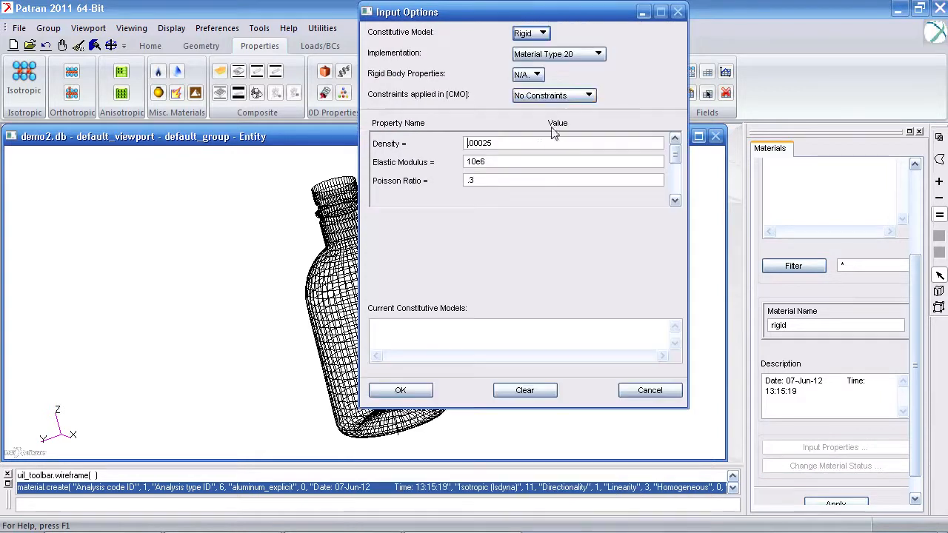
{"action": "left_click", "coordinate": [400, 391]}
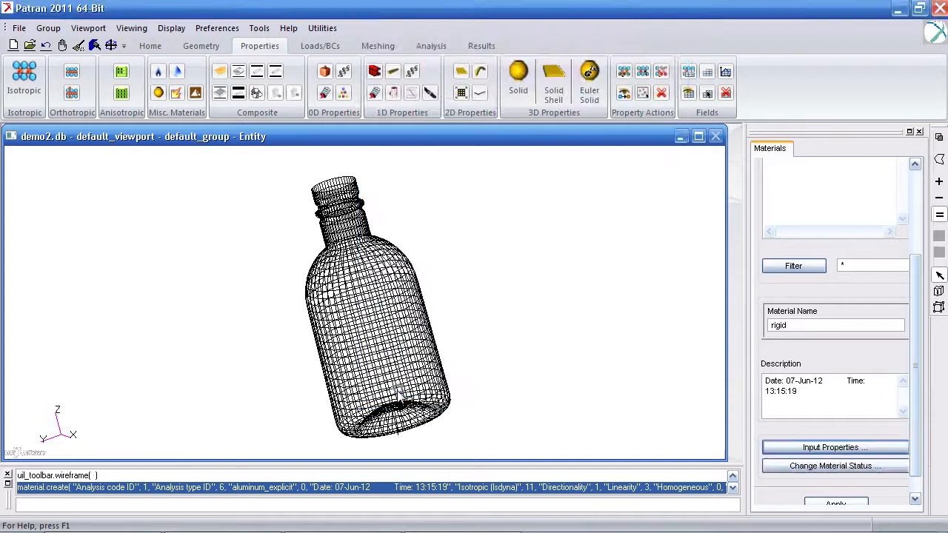
{"action": "left_click", "coordinate": [860, 505]}
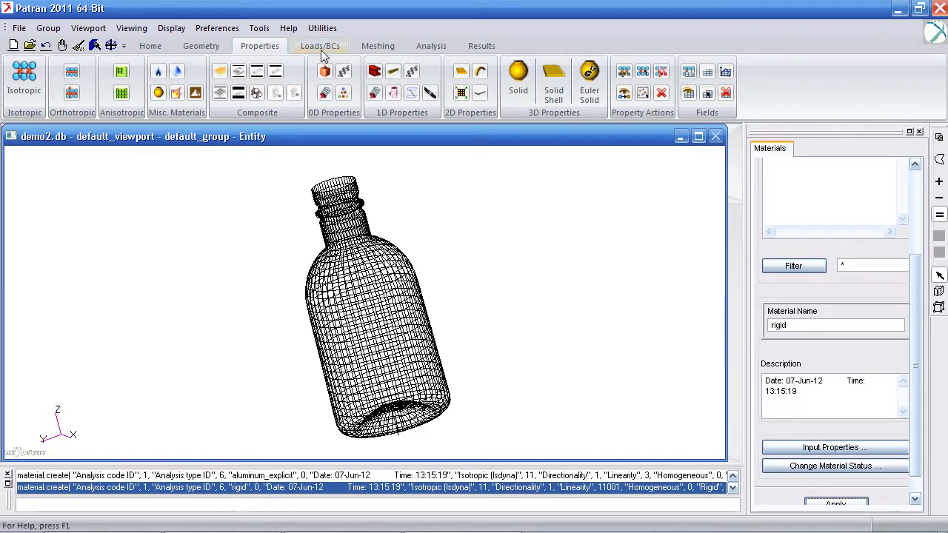
Step: Modify the 2D shell property set pshell.1 to use the aluminum_explicit material
{"action": "left_click", "coordinate": [460, 75]}
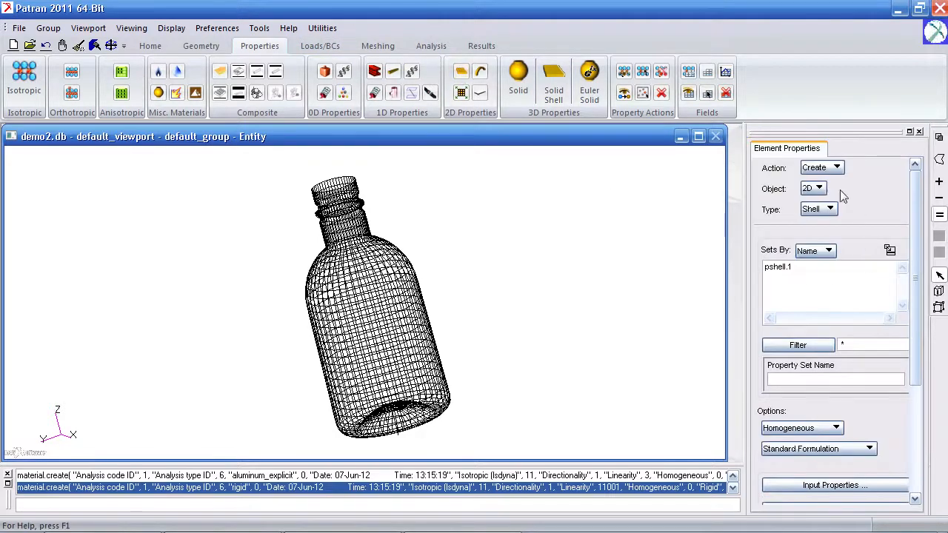
{"action": "left_click", "coordinate": [833, 172]}
{"action": "left_click", "coordinate": [839, 202]}
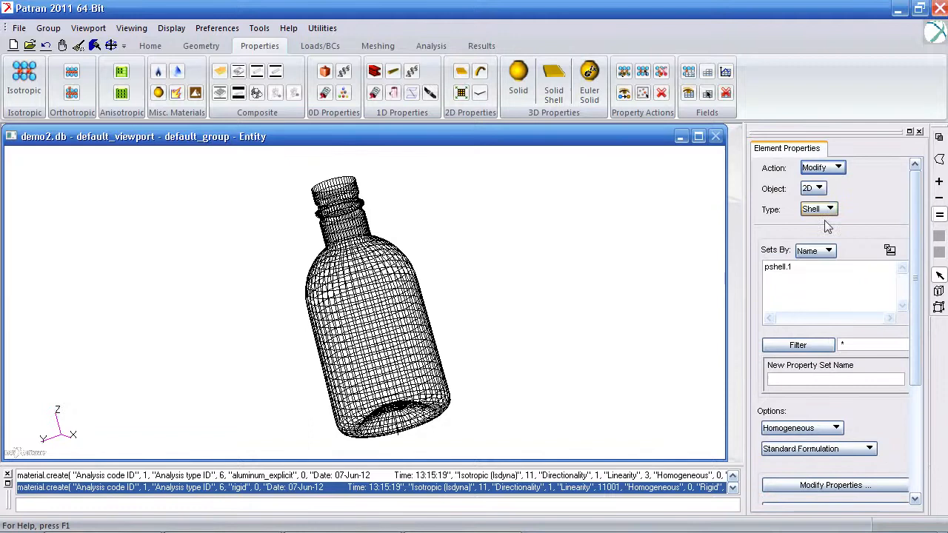
{"action": "left_click", "coordinate": [799, 269]}
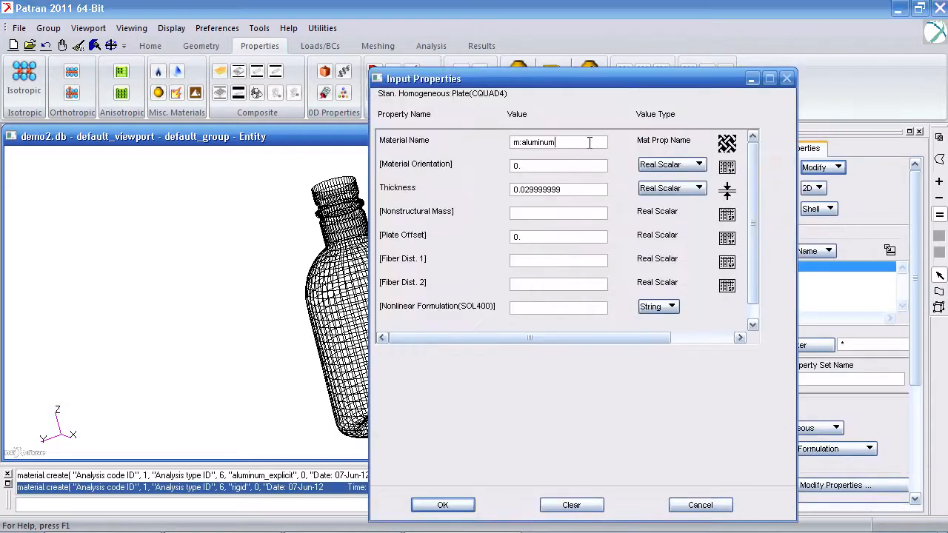
{"action": "left_click", "coordinate": [726, 144]}
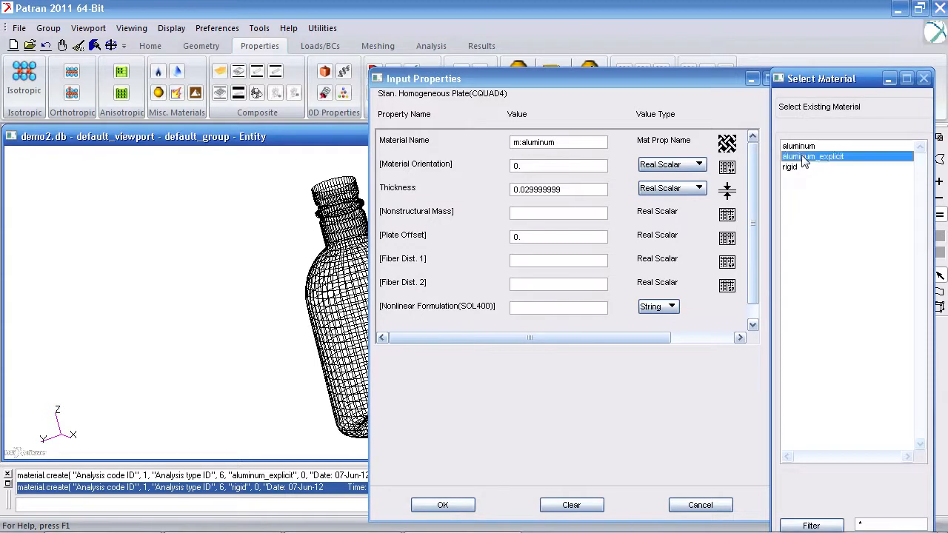
{"action": "left_click", "coordinate": [804, 156]}
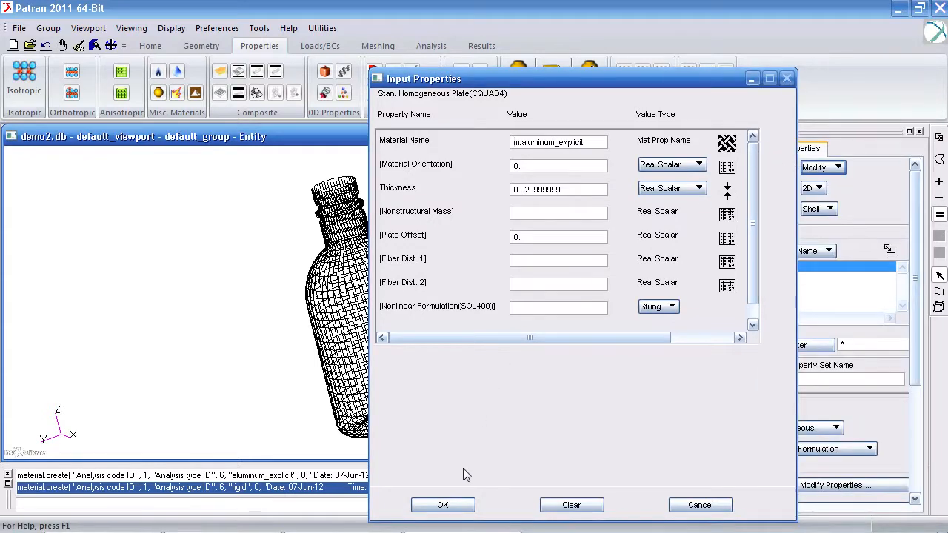
{"action": "left_click", "coordinate": [457, 503]}
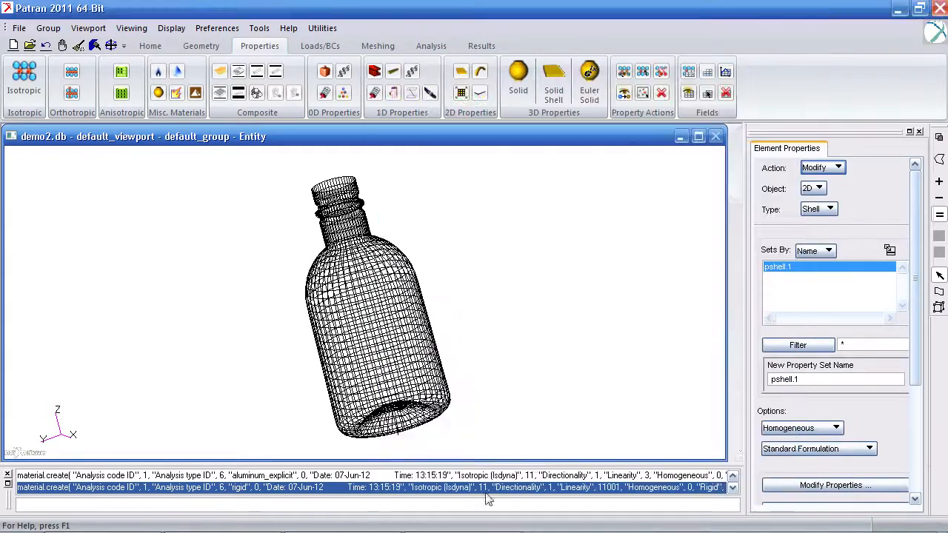
{"action": "scroll", "coordinate": [902, 449], "scroll_direction": "down", "scroll_amount": 3}
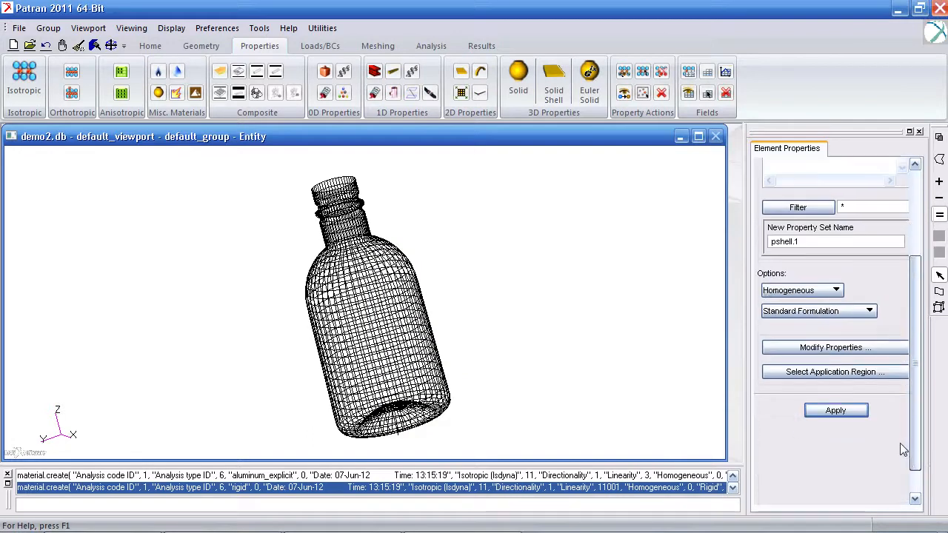
{"action": "left_click", "coordinate": [835, 410]}
Step: Create a homogeneous 2D shell property set named rigid with the rigid material and thickness .01
{"action": "left_click_drag", "start_coordinate": [908, 405], "coordinate": [913, 376]}
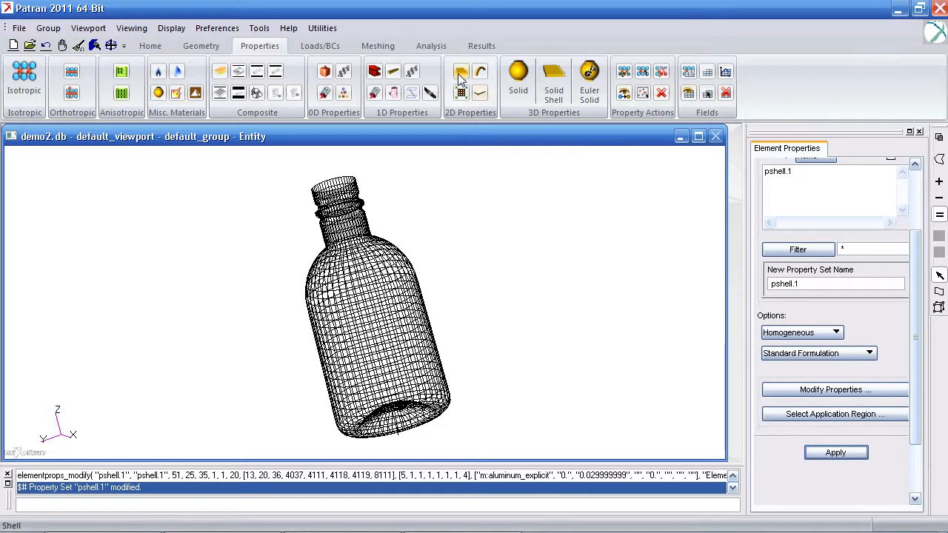
{"action": "left_click_drag", "start_coordinate": [807, 284], "coordinate": [756, 284]}
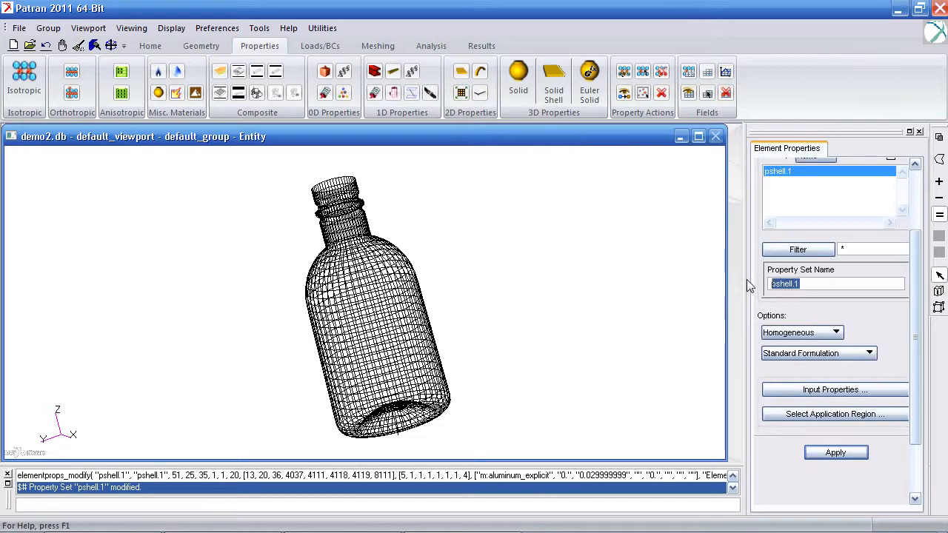
{"action": "type", "text": "rigid"}
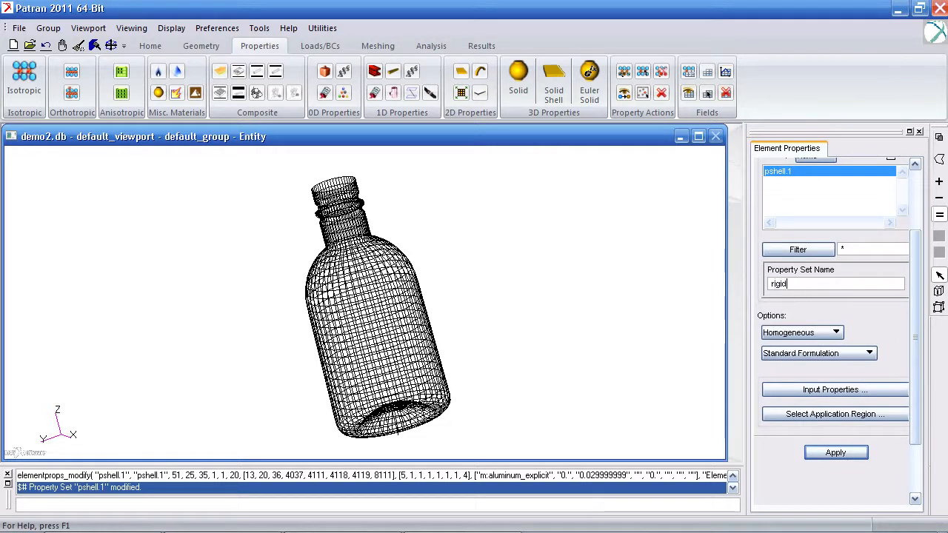
{"action": "left_click", "coordinate": [840, 393]}
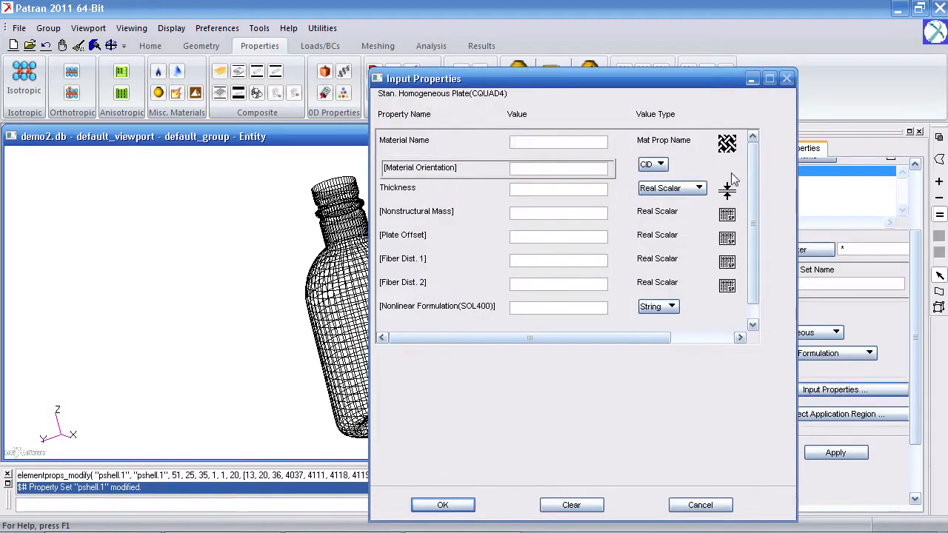
{"action": "left_click", "coordinate": [726, 146]}
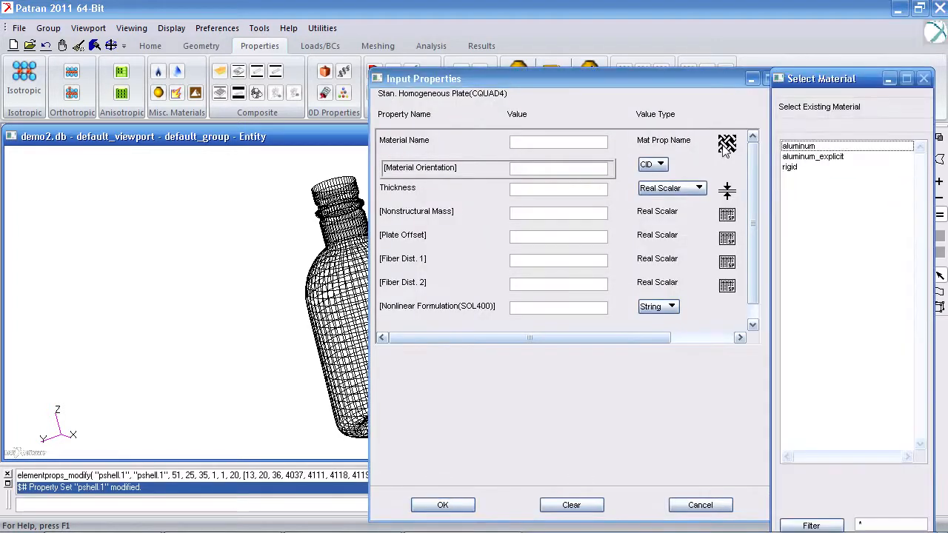
{"action": "left_click", "coordinate": [814, 170]}
{"action": "left_click", "coordinate": [584, 190]}
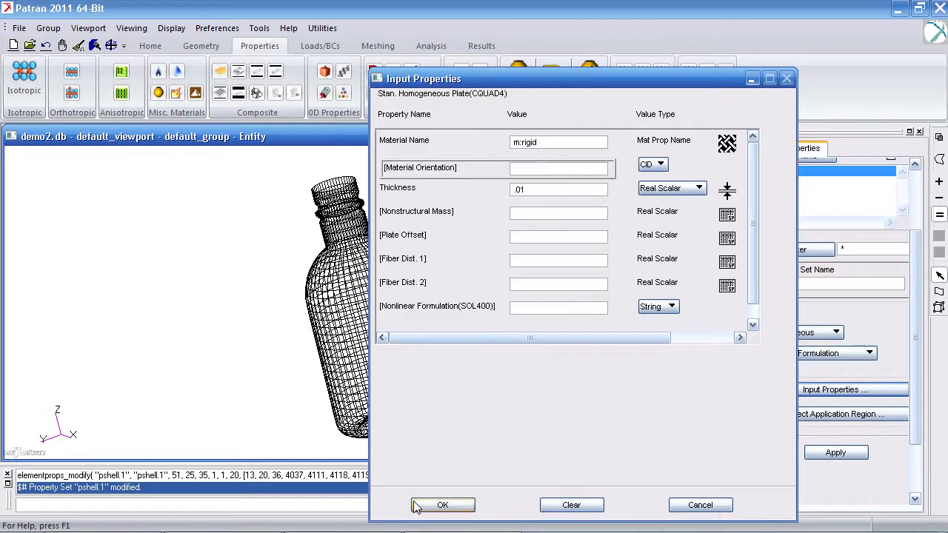
{"action": "left_click", "coordinate": [442, 504]}
{"action": "left_click", "coordinate": [835, 452]}
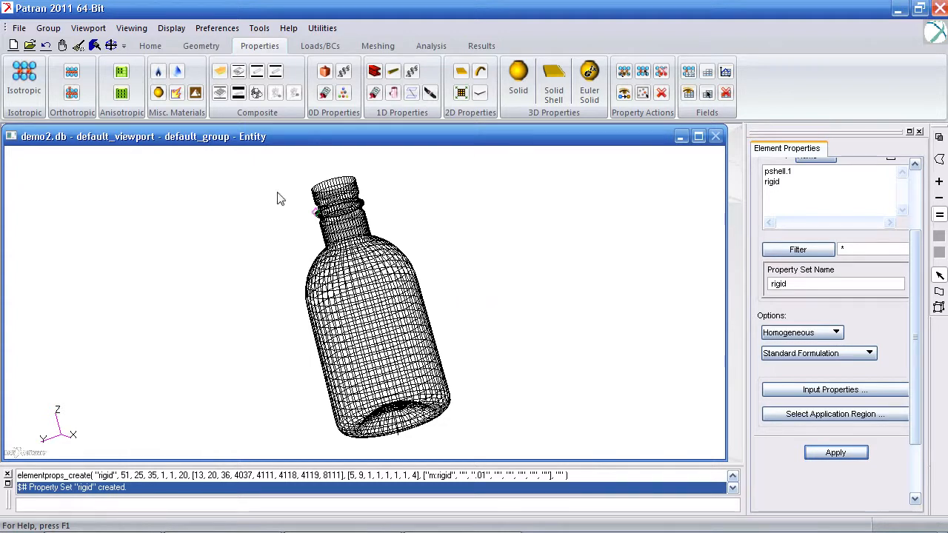
Step: Create an empty group named floor and make it current
{"action": "left_click", "coordinate": [49, 28]}
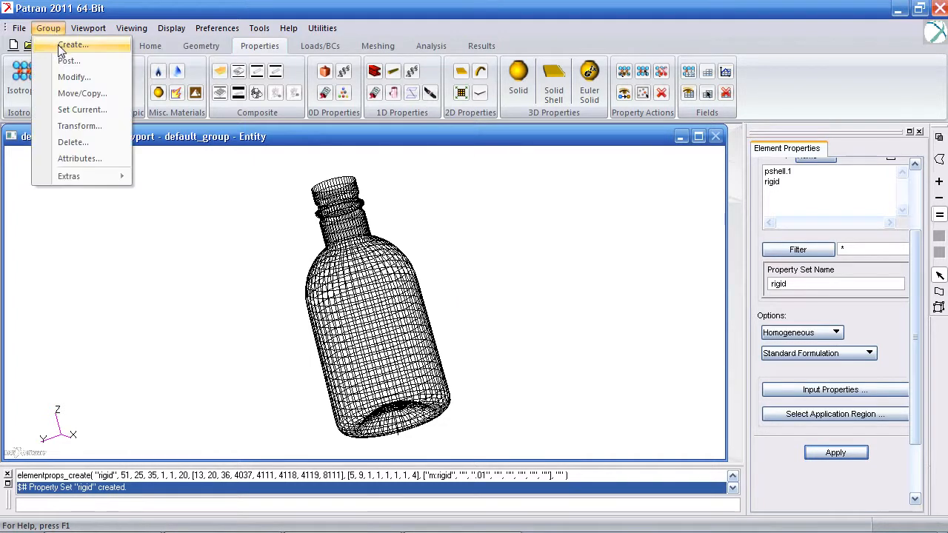
{"action": "left_click", "coordinate": [62, 46]}
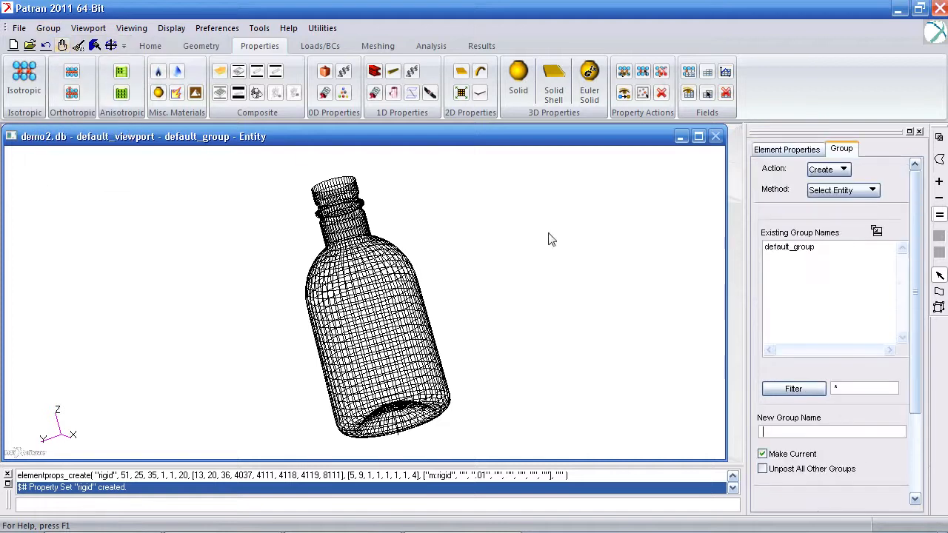
{"action": "left_click_drag", "start_coordinate": [917, 289], "coordinate": [906, 409]}
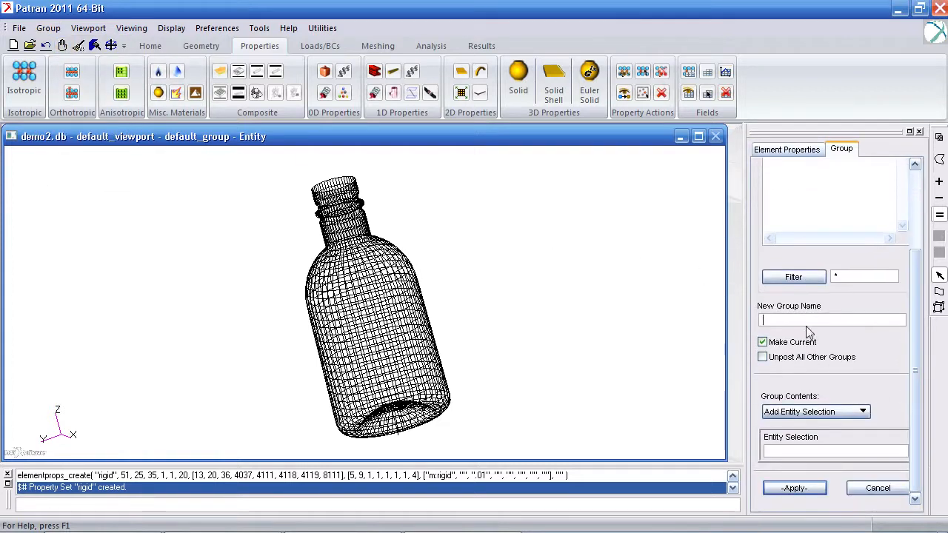
{"action": "type", "text": "floor"}
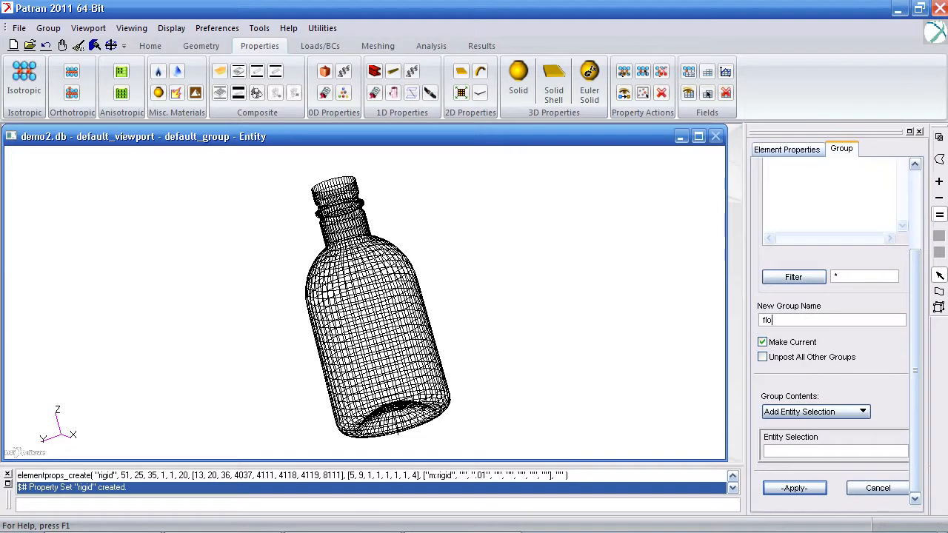
{"action": "left_click", "coordinate": [809, 486]}
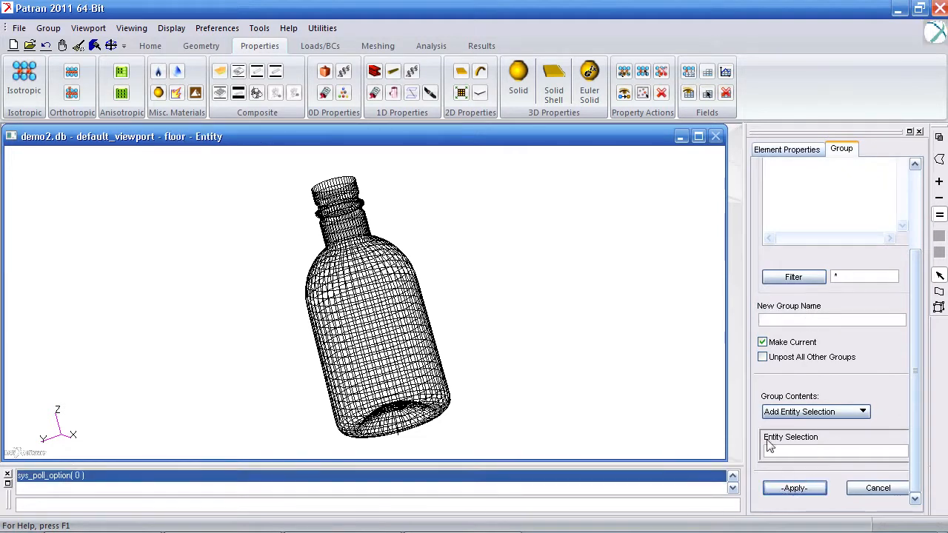
Step: Create an XYZ surface as the floor below the bottle with vector <6 6 0> and origin at X -3, Y -3
{"action": "left_click", "coordinate": [202, 49]}
{"action": "left_click", "coordinate": [99, 89]}
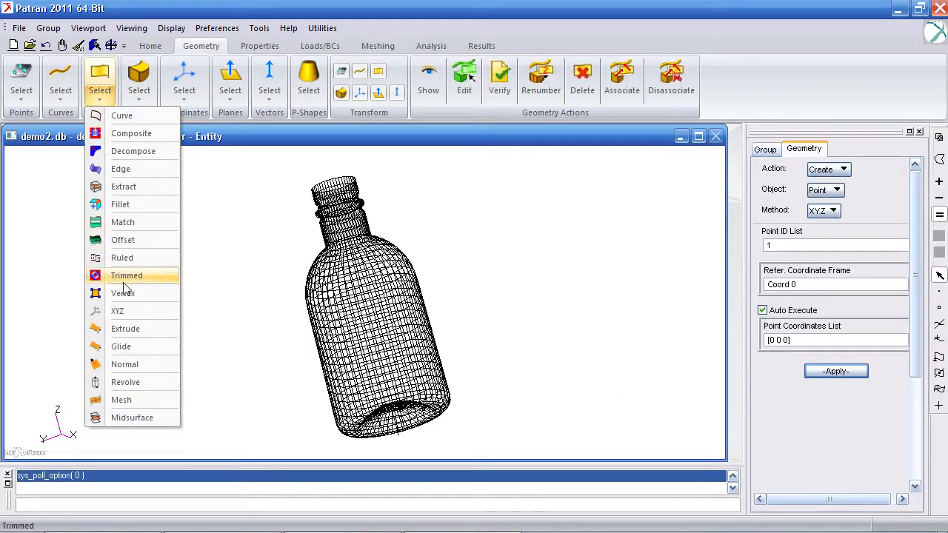
{"action": "left_click", "coordinate": [132, 311]}
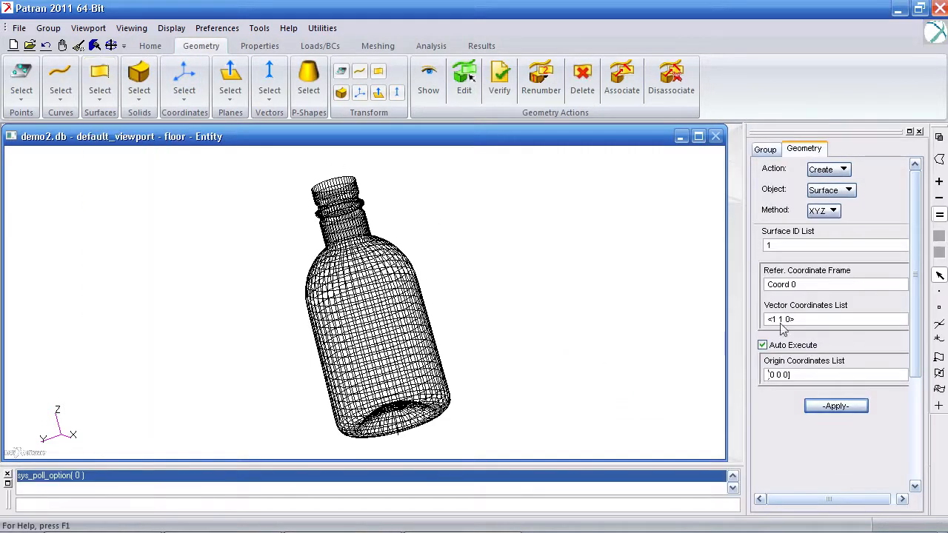
{"action": "left_click_drag", "start_coordinate": [808, 319], "coordinate": [736, 317]}
{"action": "type", "text": "<"}
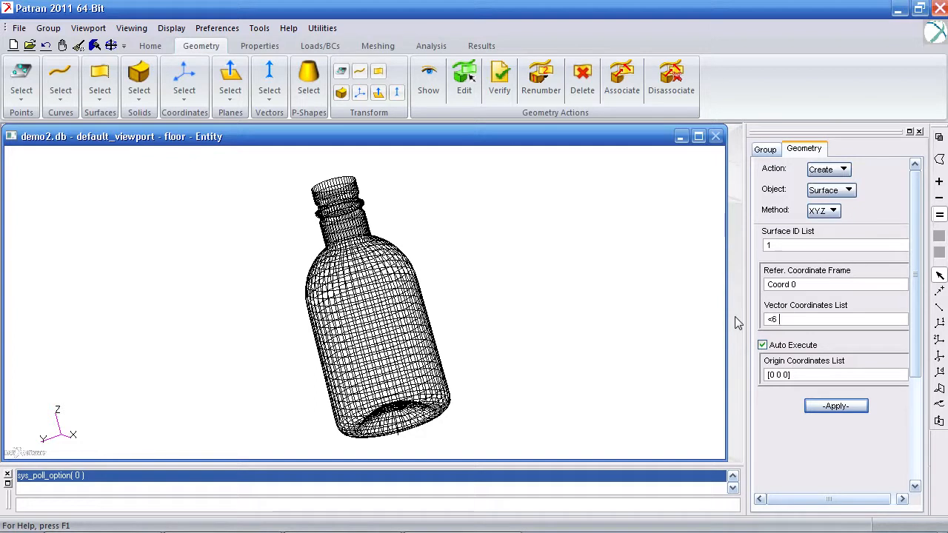
{"action": "type", "text": "6 6 0>"}
{"action": "left_click", "coordinate": [807, 374]}
{"action": "type", "text": "[-3"}
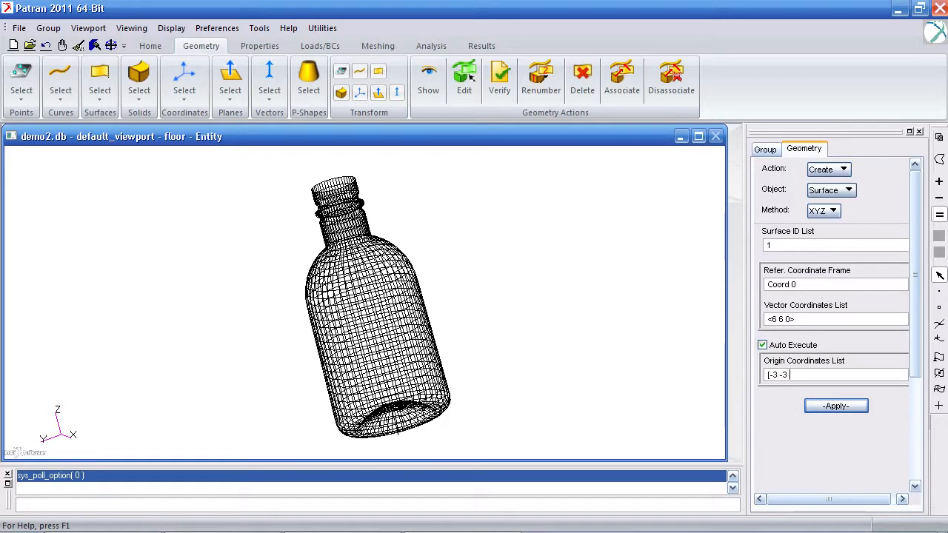
{"action": "left_click", "coordinate": [835, 406]}
{"action": "middle_click_drag", "start_coordinate": [454, 400], "coordinate": [495, 412]}
Step: Set up an IsoMesh of Quad4 elements on the floor surface with a global edge length of .5
{"action": "left_click", "coordinate": [389, 50]}
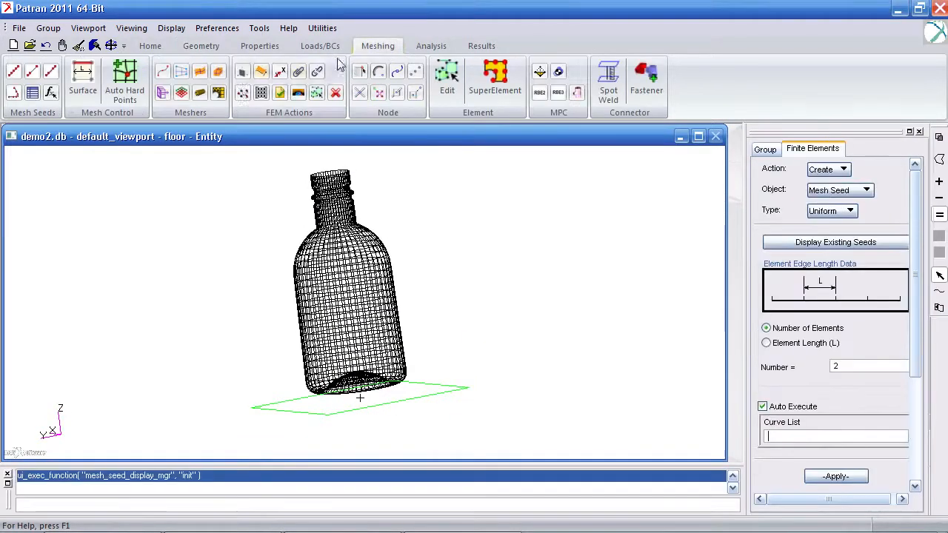
{"action": "left_click", "coordinate": [203, 74]}
{"action": "left_click", "coordinate": [425, 393]}
{"action": "left_click_drag", "start_coordinate": [914, 345], "coordinate": [903, 427]}
{"action": "left_click", "coordinate": [822, 274]}
{"action": "left_click_drag", "start_coordinate": [826, 291], "coordinate": [798, 294]}
{"action": "type", "text": ".5"}
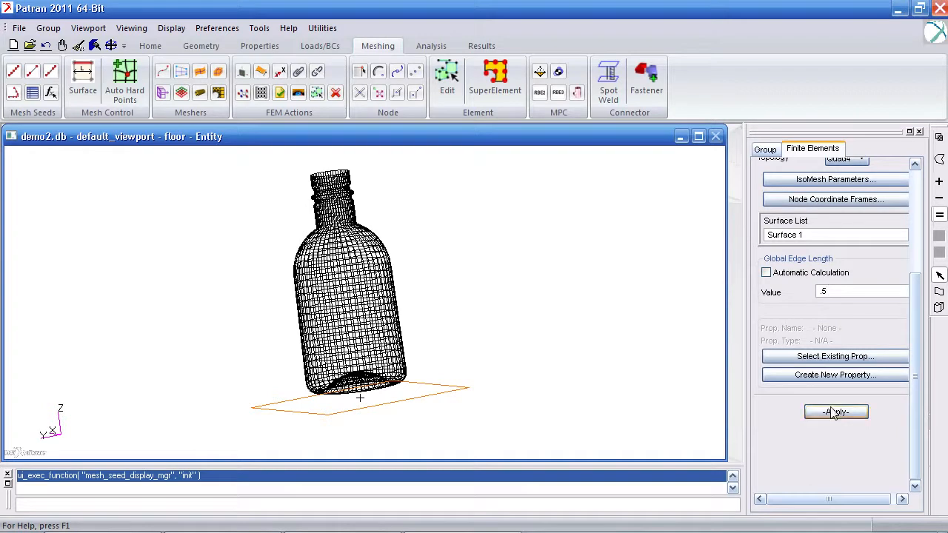
Step: Assign the existing rigid property set to the floor mesh and generate the elements
{"action": "left_click", "coordinate": [823, 359]}
{"action": "double_click", "coordinate": [812, 196]}
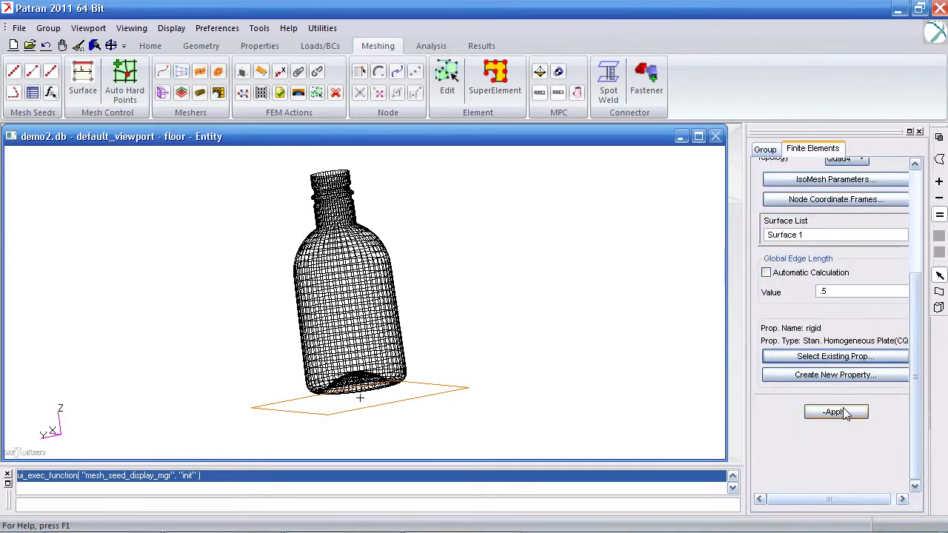
{"action": "left_click", "coordinate": [843, 409]}
Step: Examine the clearance between the bottle's base and the meshed floor in a front view
{"action": "mouse_move", "coordinate": [469, 405]}
{"action": "middle_mouse_down"}
{"action": "mouse_move", "coordinate": [461, 407]}
{"action": "mouse_move", "coordinate": [478, 411]}
{"action": "middle_mouse_up"}
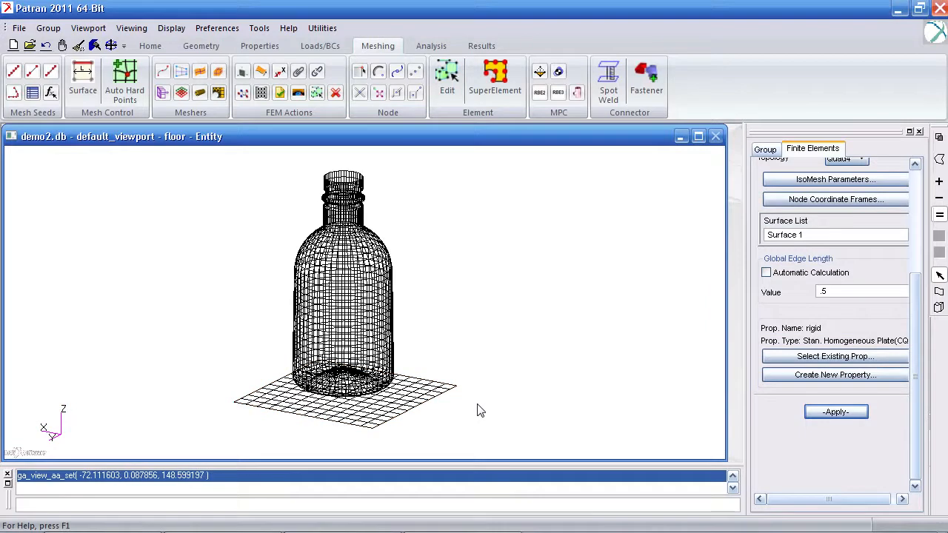
{"action": "left_click", "coordinate": [145, 46]}
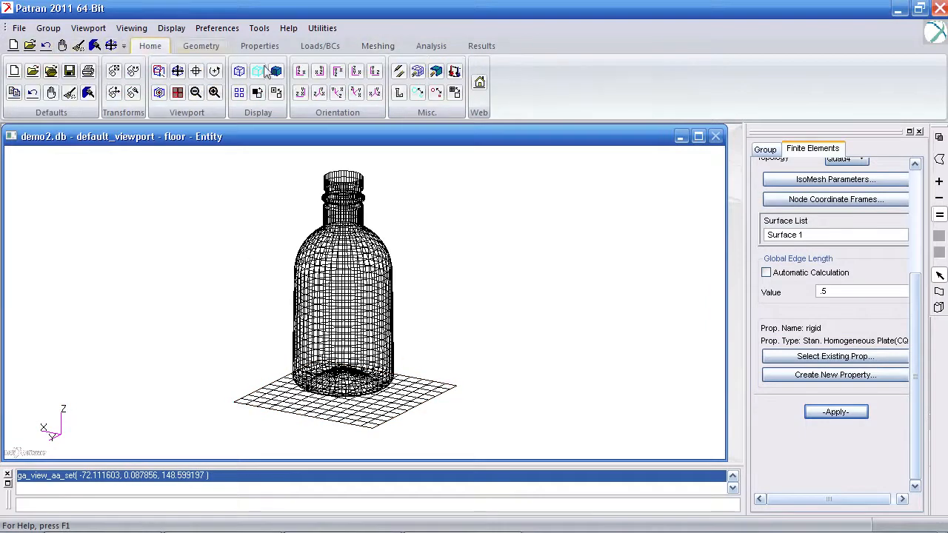
{"action": "left_click", "coordinate": [355, 72]}
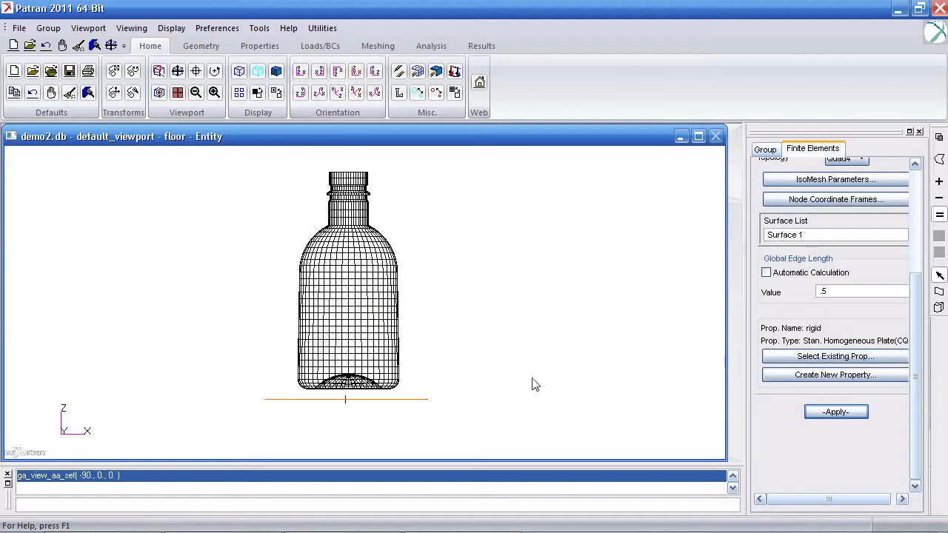
{"action": "scroll", "coordinate": [526, 382], "scroll_direction": "up", "scroll_amount": 3}
{"action": "scroll", "coordinate": [527, 382], "scroll_direction": "up", "scroll_amount": 3}
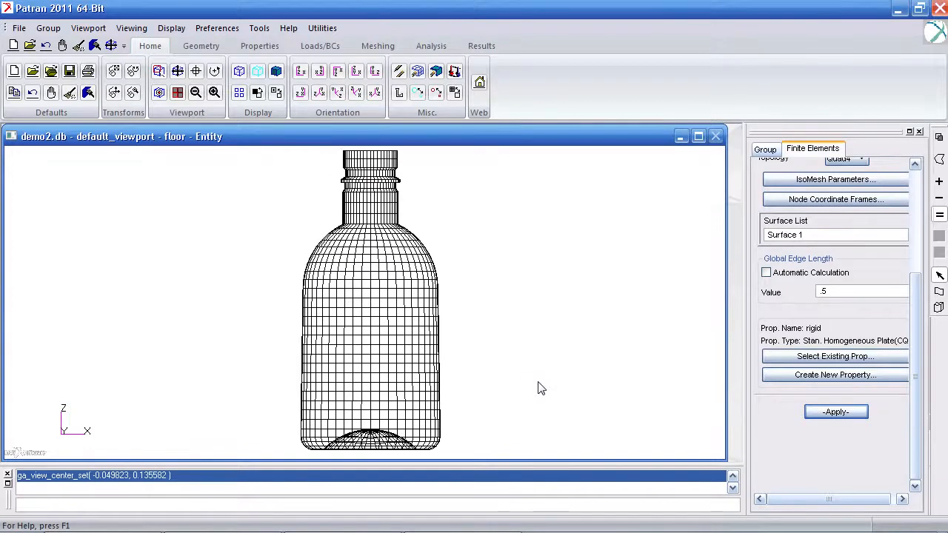
{"action": "scroll", "coordinate": [540, 389], "scroll_direction": "down", "scroll_amount": 2}
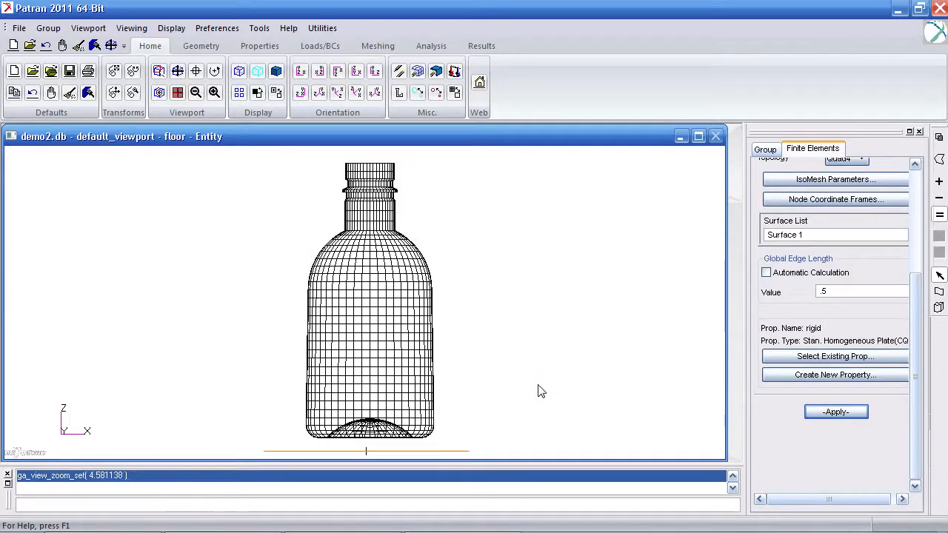
Step: Set up a deformable contact body named bottle with 2D as its target element type
{"action": "left_click", "coordinate": [310, 48]}
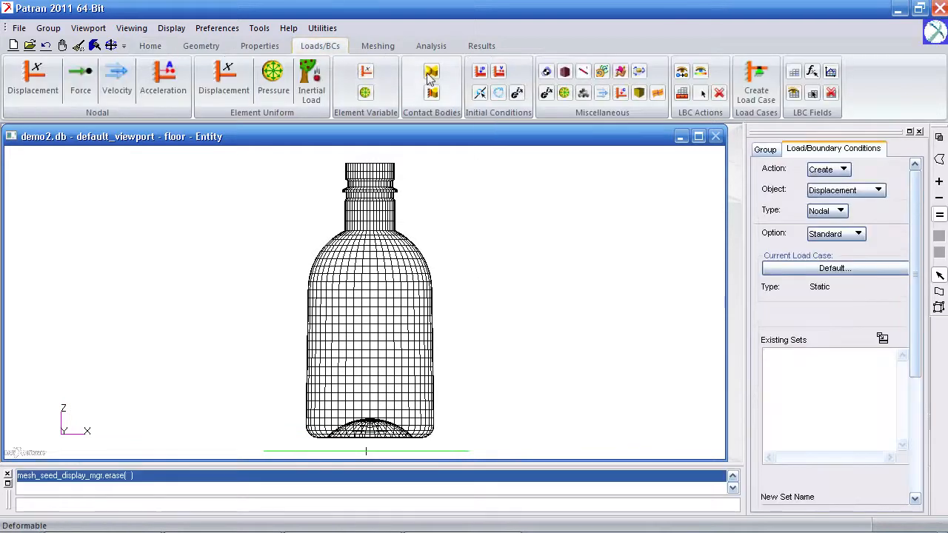
{"action": "left_click", "coordinate": [432, 74]}
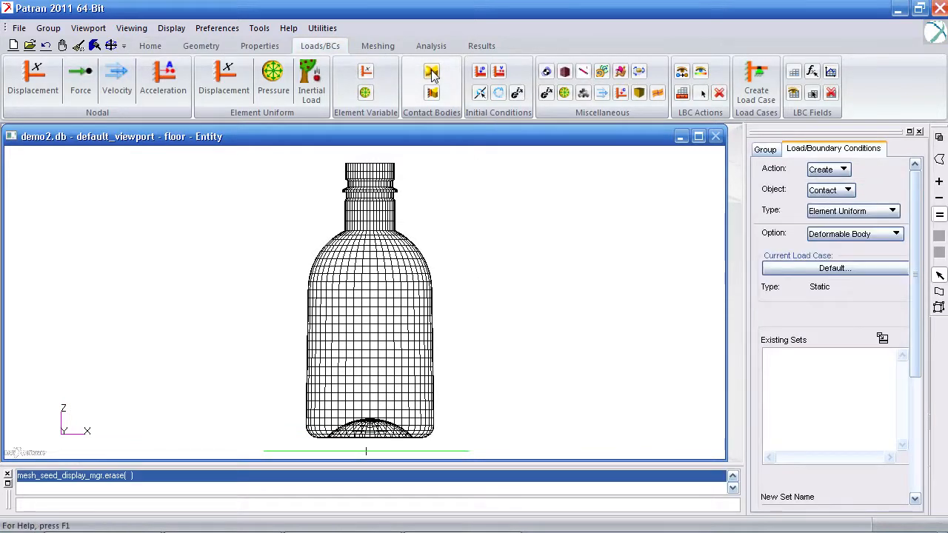
{"action": "scroll", "coordinate": [906, 313], "scroll_direction": "down", "scroll_amount": 5}
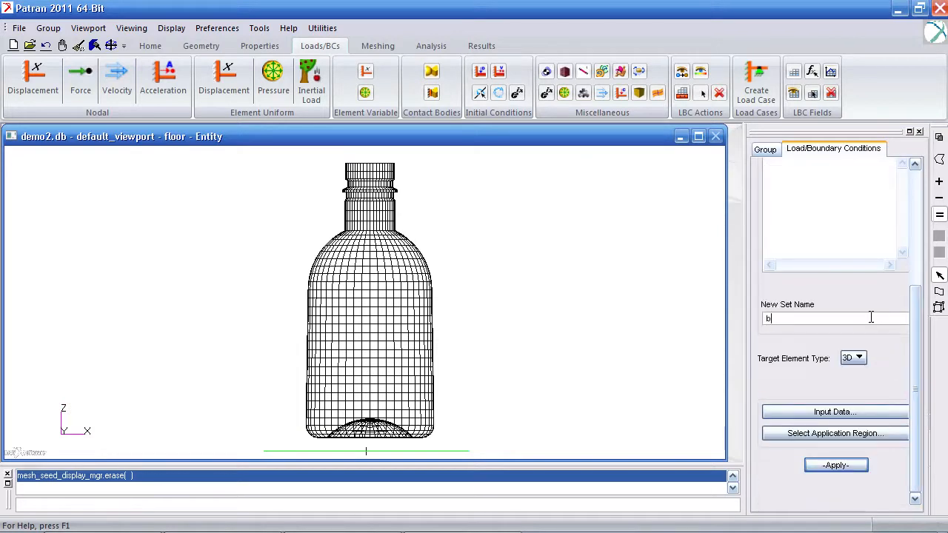
{"action": "left_click", "coordinate": [852, 358]}
{"action": "left_click", "coordinate": [863, 373]}
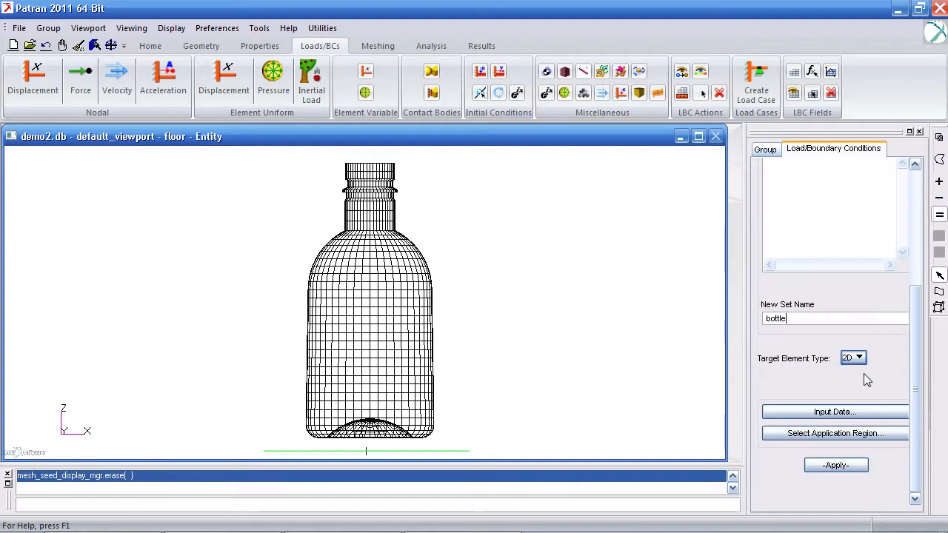
Step: Assign all the bottle's 2D finite elements as the bottle contact body's application region and create the set
{"action": "left_click", "coordinate": [864, 433]}
{"action": "left_click", "coordinate": [805, 169]}
{"action": "left_click", "coordinate": [820, 188]}
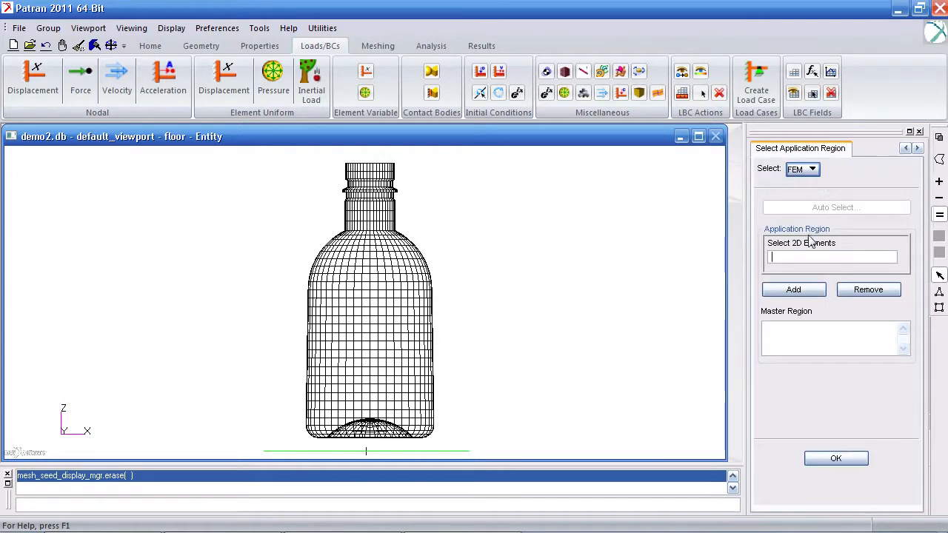
{"action": "left_click_drag", "start_coordinate": [519, 153], "coordinate": [280, 451]}
{"action": "left_click", "coordinate": [813, 289]}
{"action": "left_click", "coordinate": [838, 460]}
{"action": "left_click", "coordinate": [837, 466]}
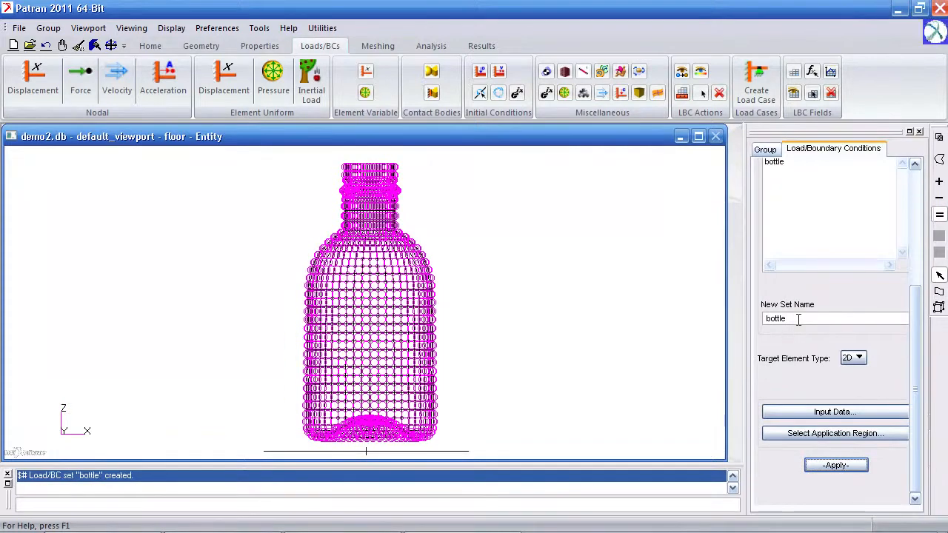
Step: Create a second 2D deformable contact body named floor from the floor's elements
{"action": "type", "text": "floor"}
{"action": "left_click", "coordinate": [834, 433]}
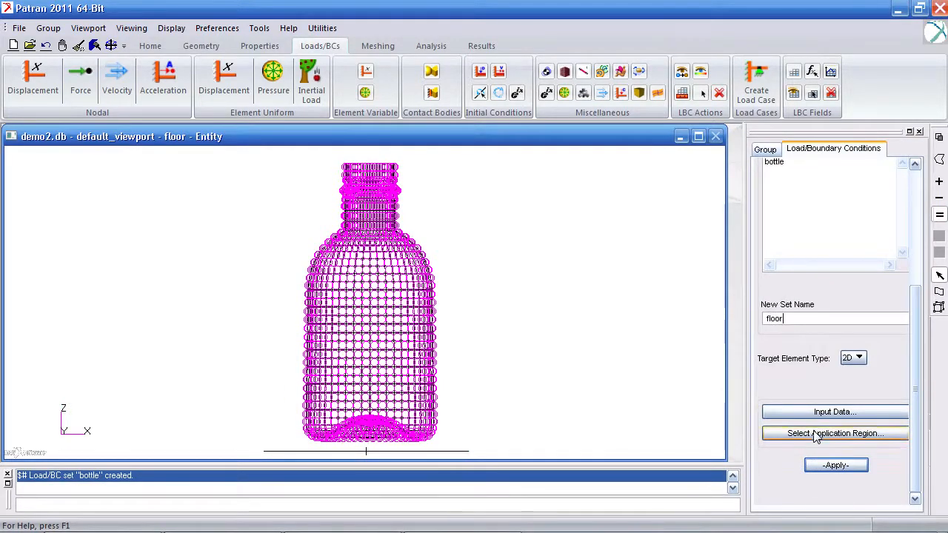
{"action": "left_click_drag", "start_coordinate": [481, 444], "coordinate": [271, 459]}
{"action": "left_click", "coordinate": [804, 291]}
{"action": "left_click", "coordinate": [825, 458]}
{"action": "left_click", "coordinate": [860, 464]}
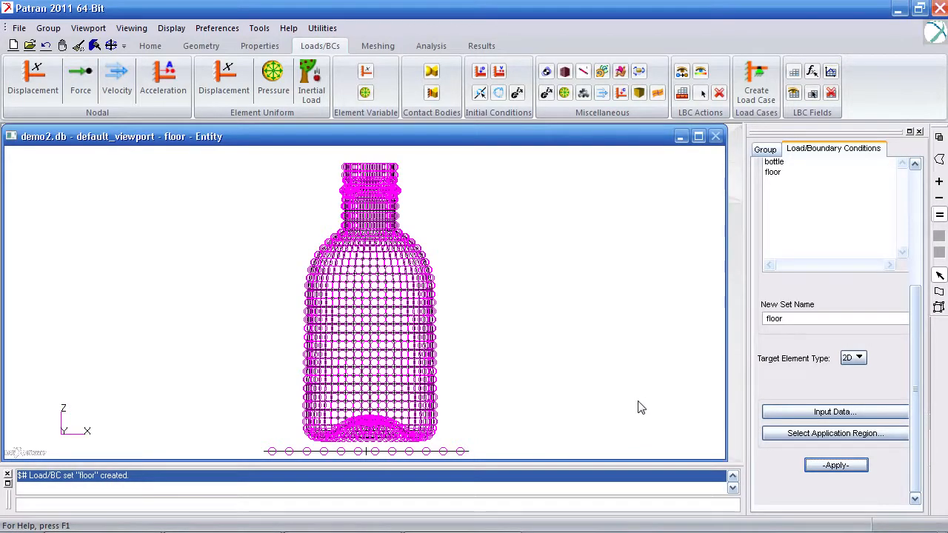
Step: Define a nodal displacement set named fix with translations <0 0 0>
{"action": "left_click", "coordinate": [50, 83]}
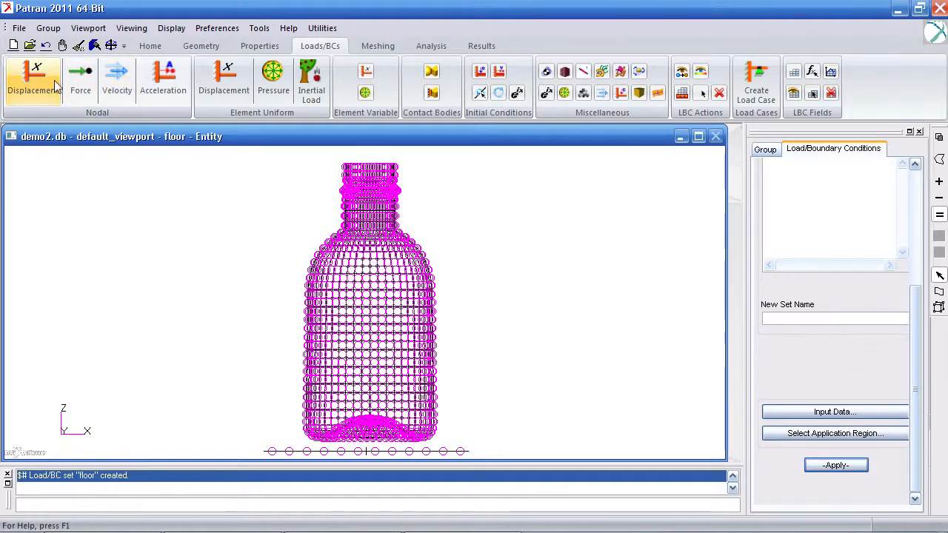
{"action": "left_click", "coordinate": [808, 319]}
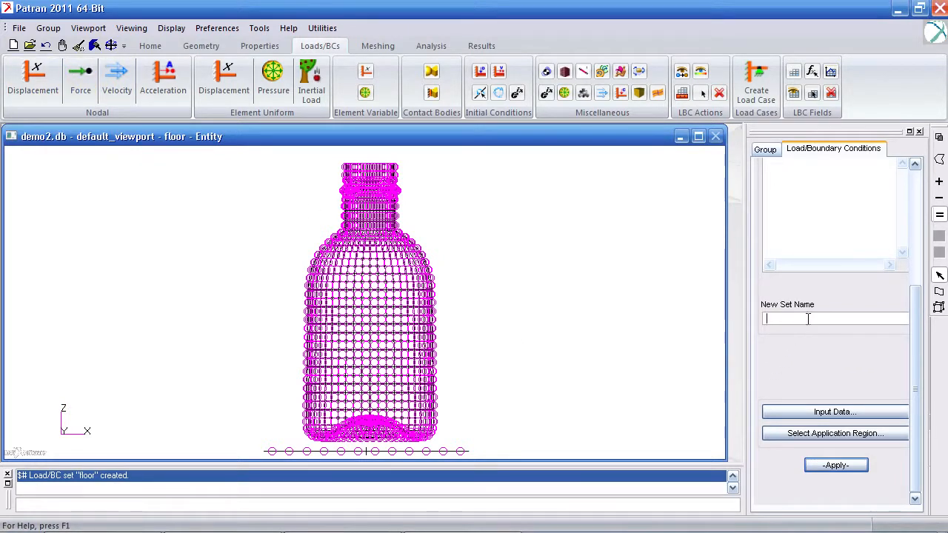
{"action": "type", "text": "fix"}
{"action": "left_click", "coordinate": [831, 412]}
{"action": "type", "text": "<0 0 0>"}
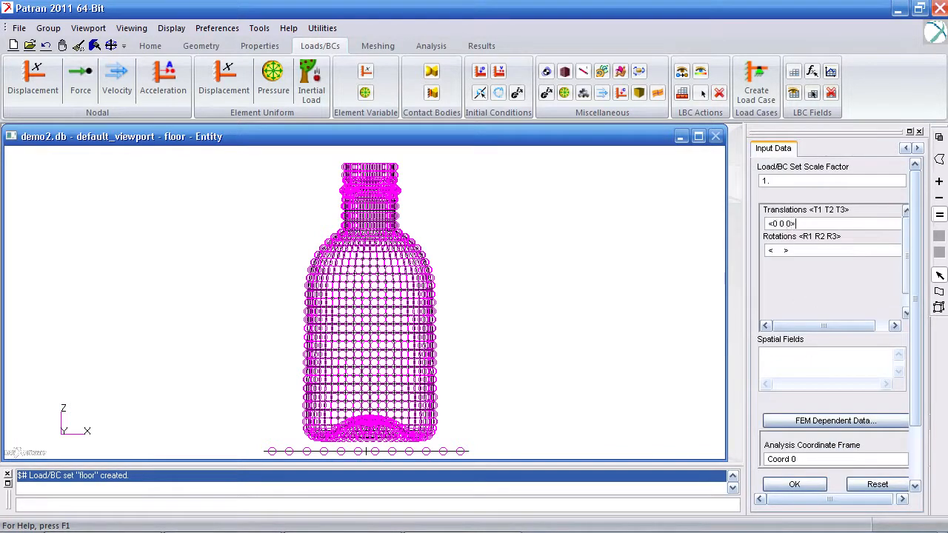
{"action": "left_click", "coordinate": [794, 484]}
Step: Assign all the floor's nodes to the fix displacement set and create it
{"action": "left_click", "coordinate": [816, 433]}
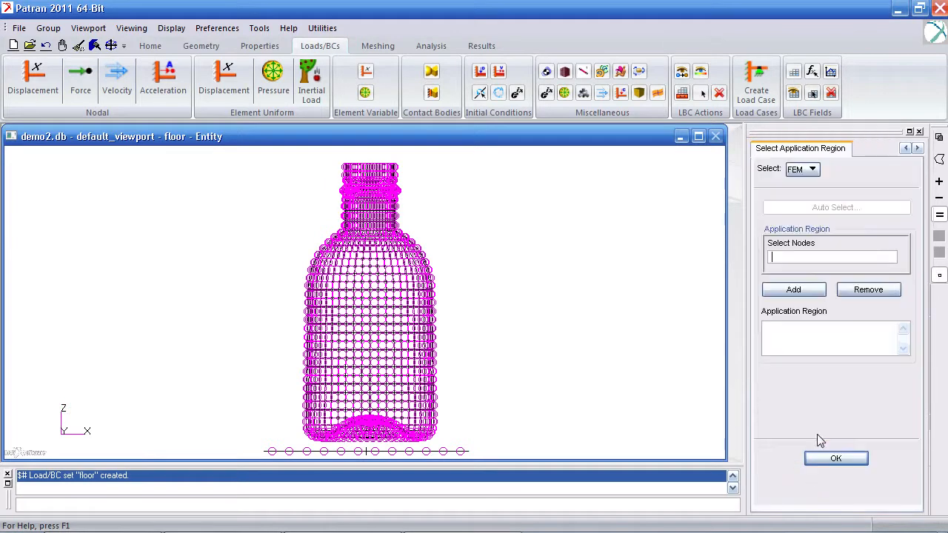
{"action": "left_click_drag", "start_coordinate": [481, 446], "coordinate": [254, 463]}
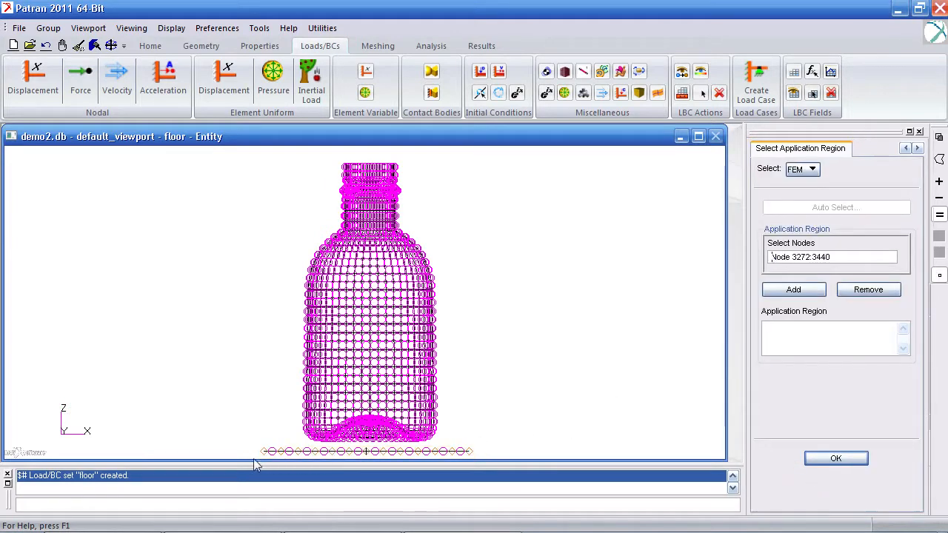
{"action": "left_click", "coordinate": [805, 288]}
{"action": "left_click", "coordinate": [833, 457]}
{"action": "left_click", "coordinate": [826, 468]}
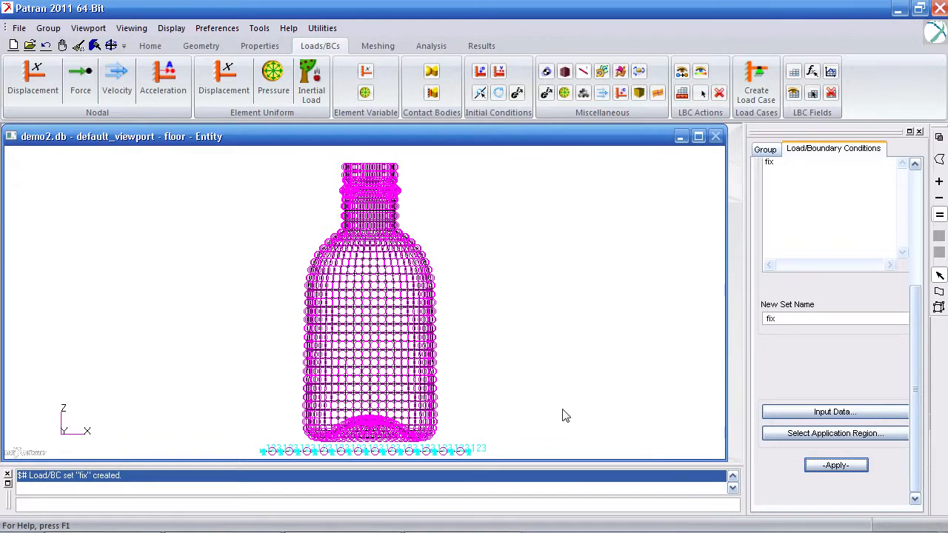
Step: Create an inertial load named gravity with a translational acceleration of <0 0 -386.4>
{"action": "left_click", "coordinate": [313, 81]}
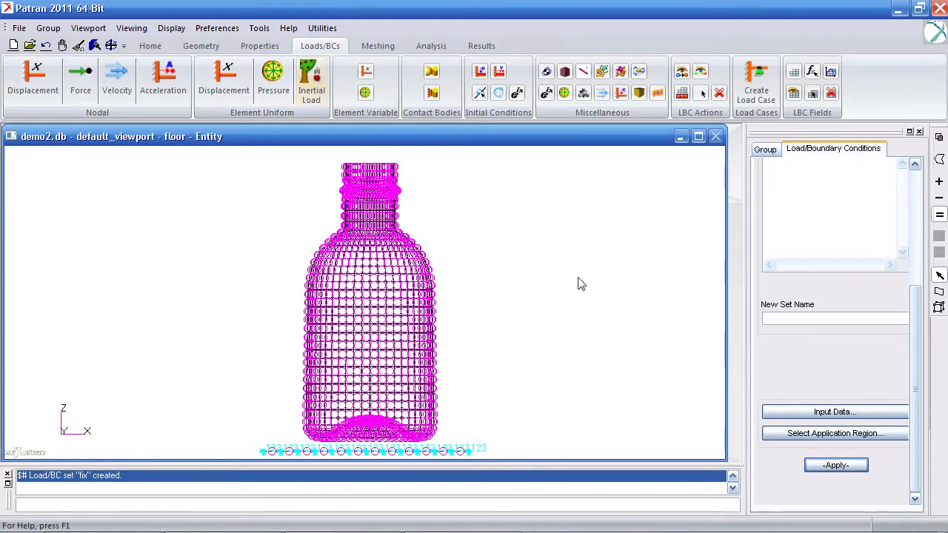
{"action": "left_click", "coordinate": [791, 316]}
{"action": "type", "text": "gravity"}
{"action": "key", "text": "Tab"}
{"action": "key", "text": "Return"}
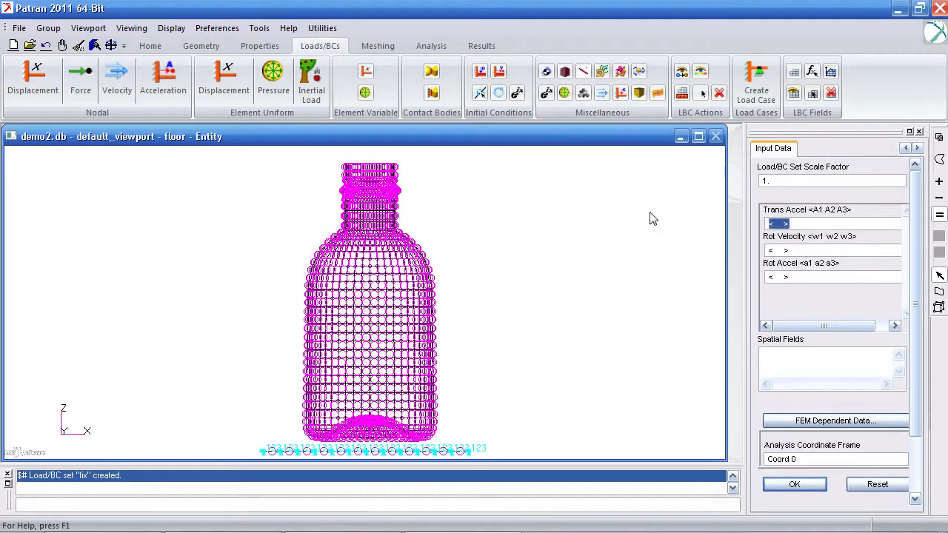
{"action": "type", "text": "<0 0 -"}
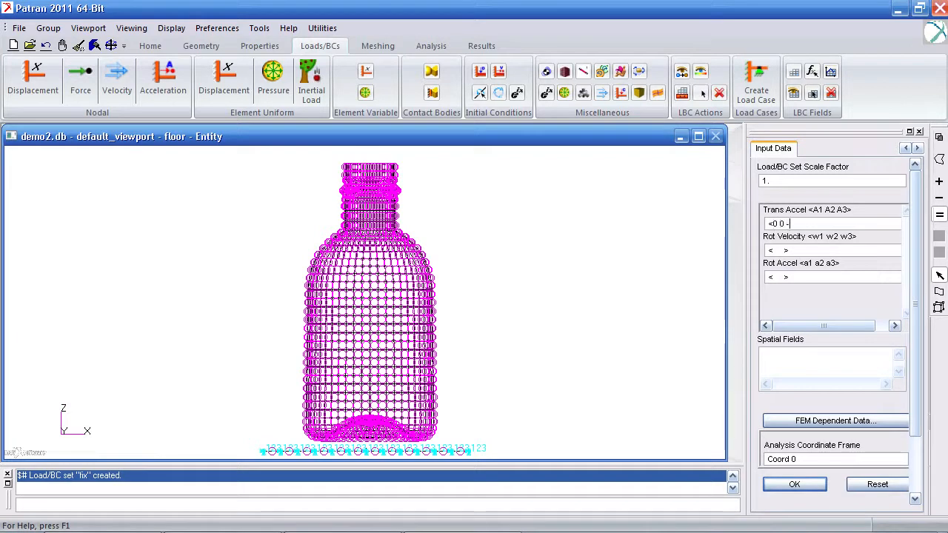
{"action": "type", "text": "386.4>"}
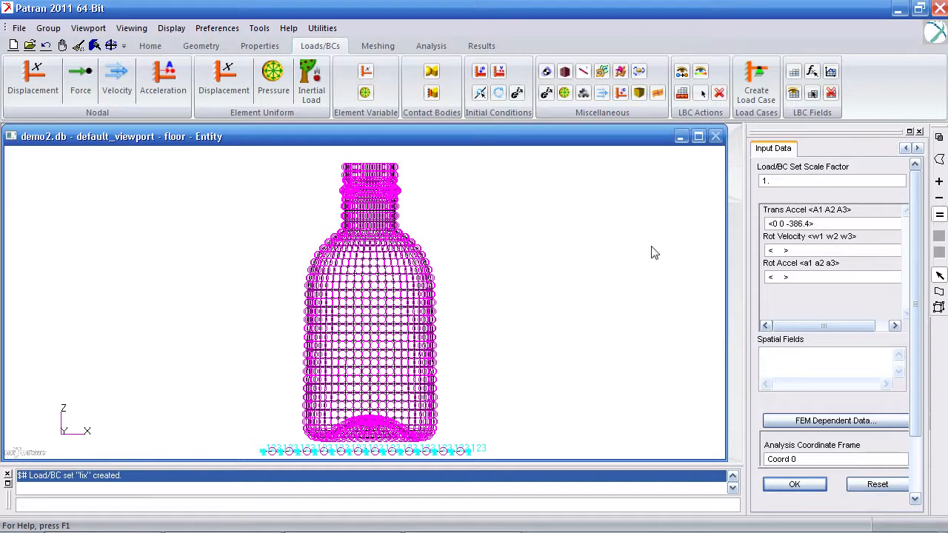
{"action": "left_click", "coordinate": [794, 484]}
{"action": "left_click", "coordinate": [837, 466]}
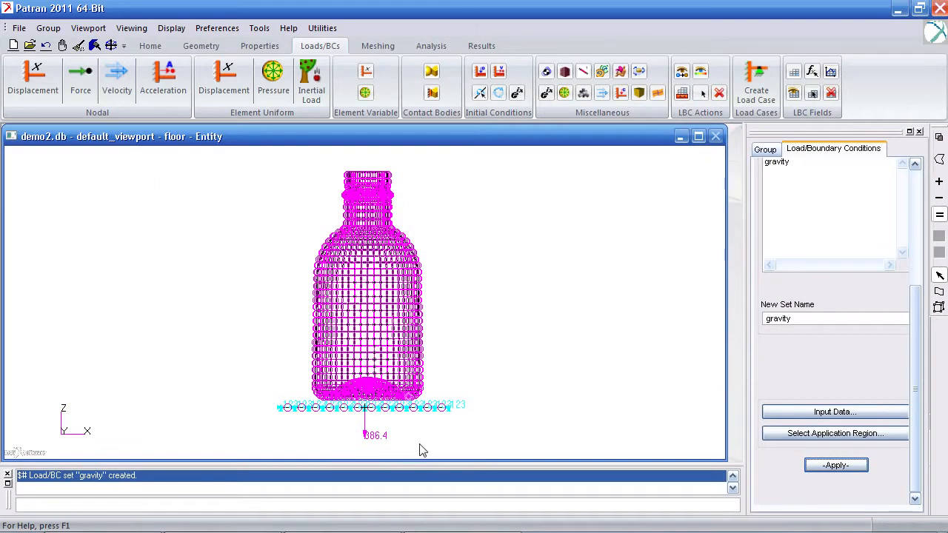
Step: Set up a group rotation transform about axis Coord 0.2 with a rotation angle of -12
{"action": "left_click", "coordinate": [57, 30]}
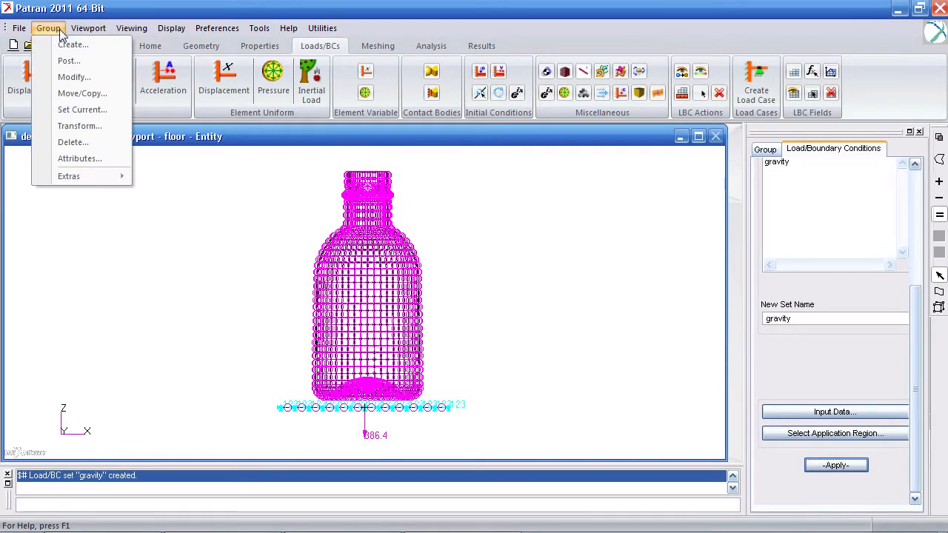
{"action": "left_click", "coordinate": [69, 127]}
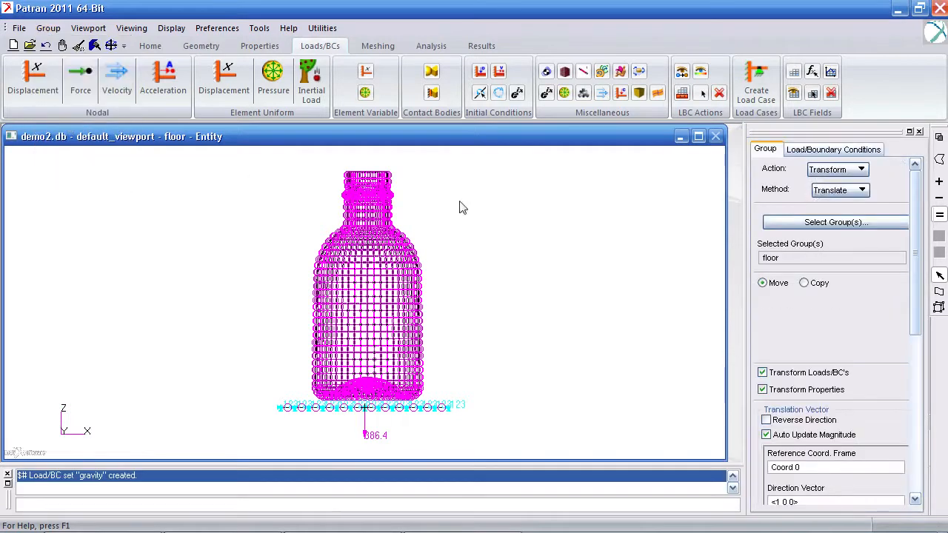
{"action": "left_click", "coordinate": [850, 191]}
{"action": "left_click", "coordinate": [849, 209]}
{"action": "scroll", "coordinate": [910, 274], "scroll_direction": "down", "scroll_amount": 2}
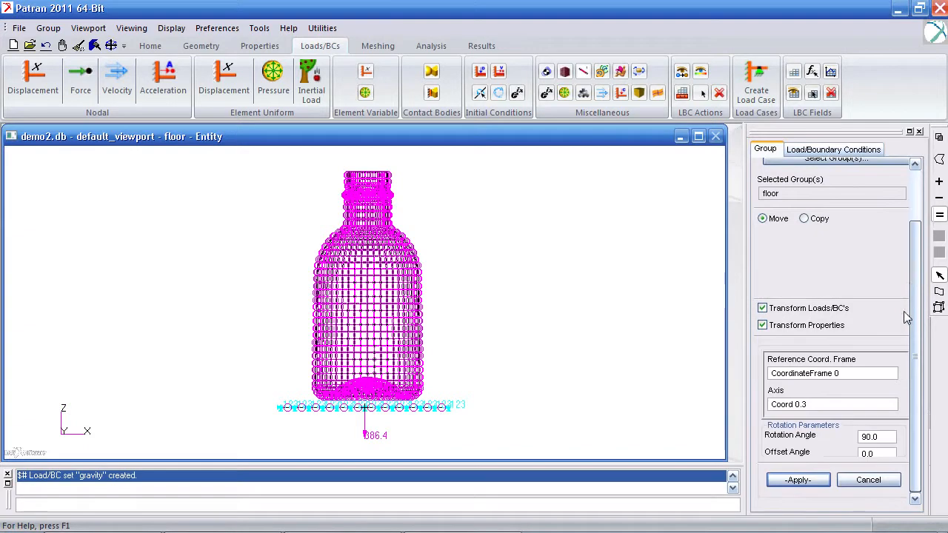
{"action": "left_click", "coordinate": [826, 404]}
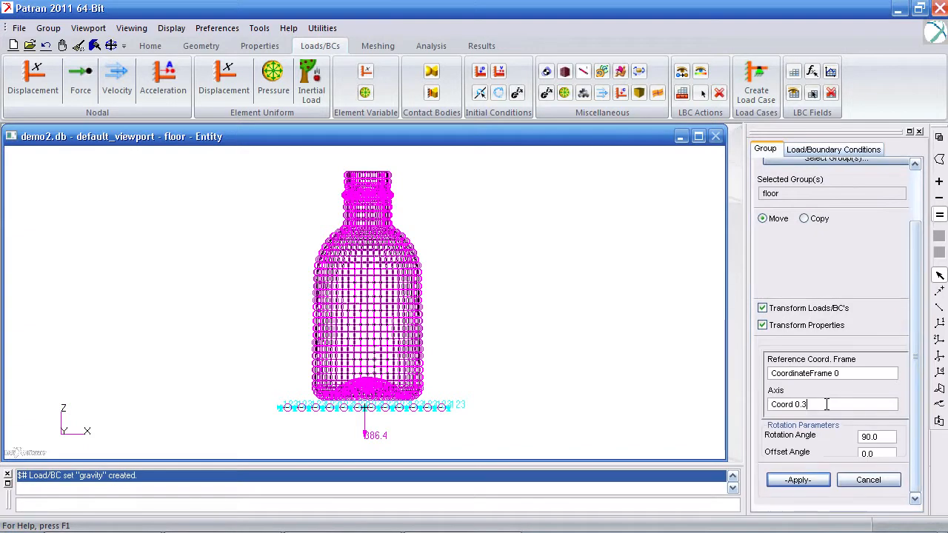
{"action": "key", "text": "BackSpace"}
{"action": "type", "text": "2"}
{"action": "left_click", "coordinate": [885, 435]}
{"action": "type", "text": "-12"}
Step: Choose default_group as the group to transform and apply the rotation to the bottle
{"action": "left_click", "coordinate": [845, 160]}
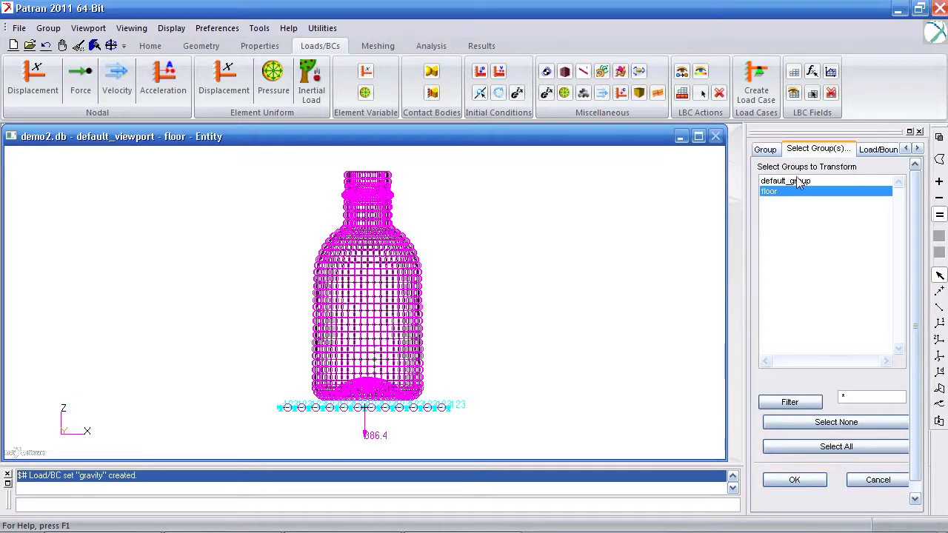
{"action": "left_click", "coordinate": [821, 480]}
{"action": "left_click", "coordinate": [818, 483]}
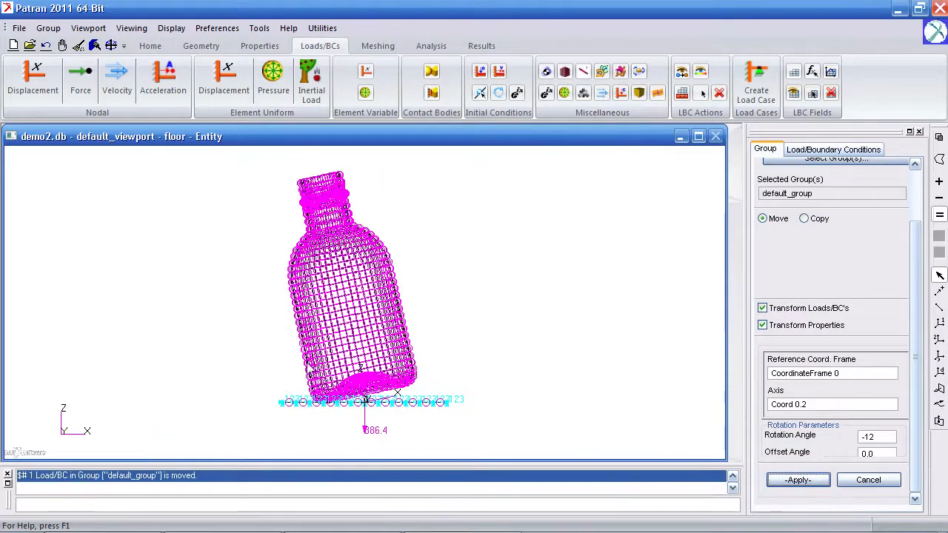
Step: Define an initial velocity set named 48_drop with a translational velocity of <0 0 -192>
{"action": "middle_click_drag", "start_coordinate": [307, 362], "coordinate": [311, 379], "text": "ctrl"}
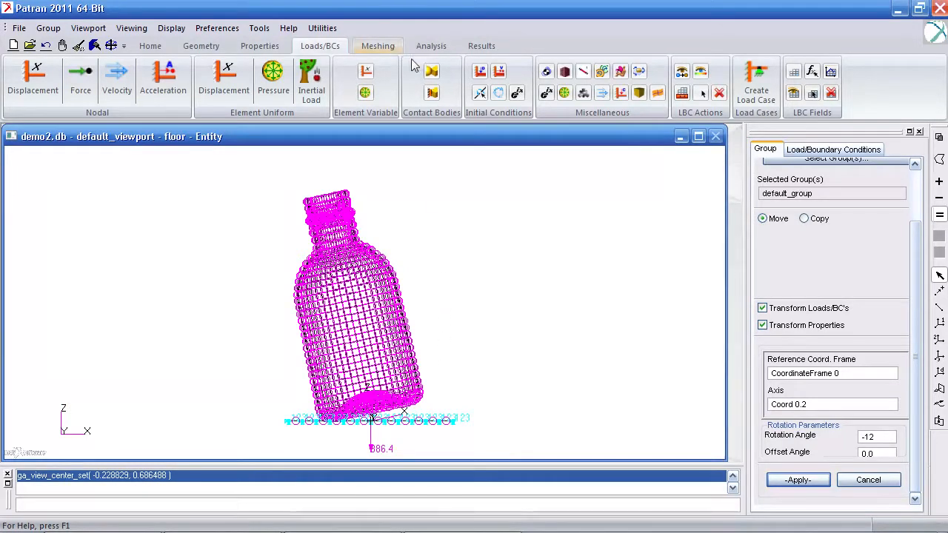
{"action": "left_click", "coordinate": [496, 73]}
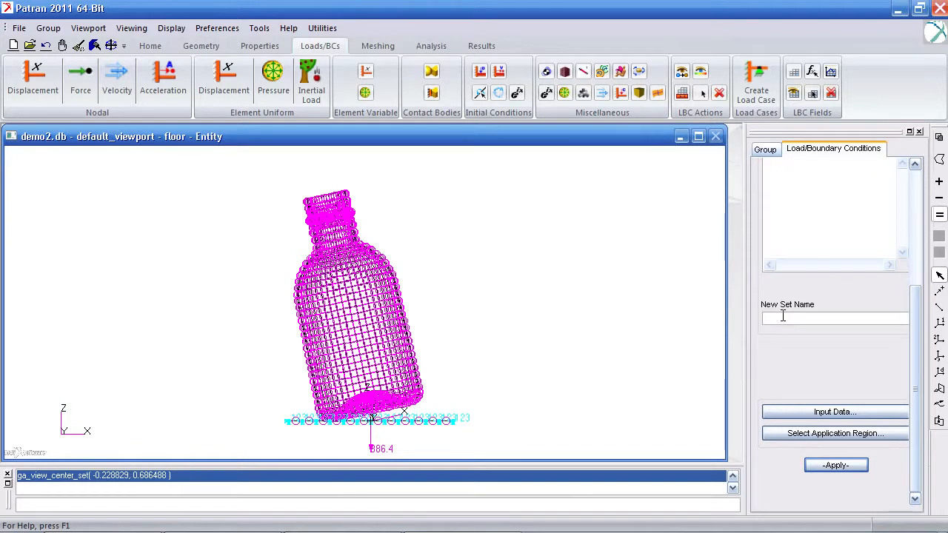
{"action": "type", "text": "8_drop"}
{"action": "left_click", "coordinate": [809, 413]}
{"action": "left_click_drag", "start_coordinate": [792, 224], "coordinate": [720, 217]}
{"action": "type", "text": "<0 0 -192>"}
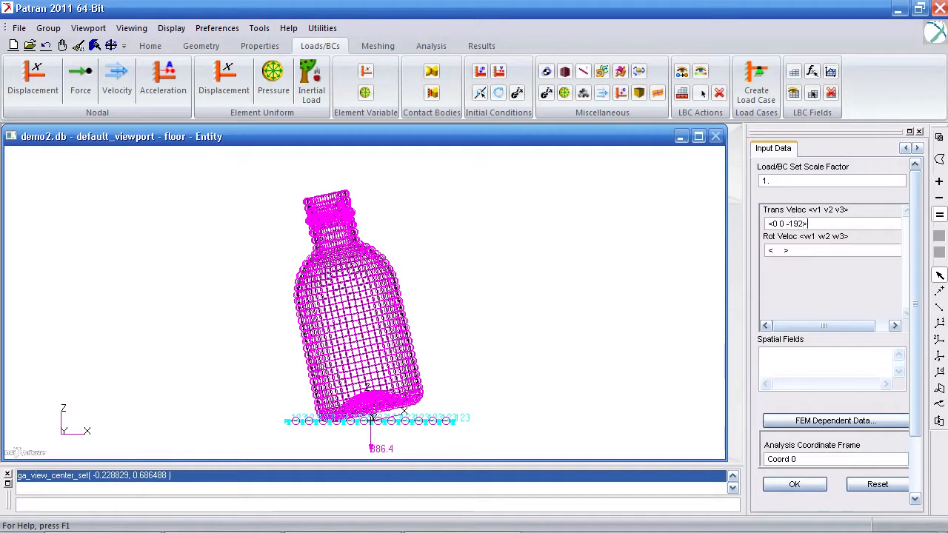
{"action": "left_click", "coordinate": [809, 490]}
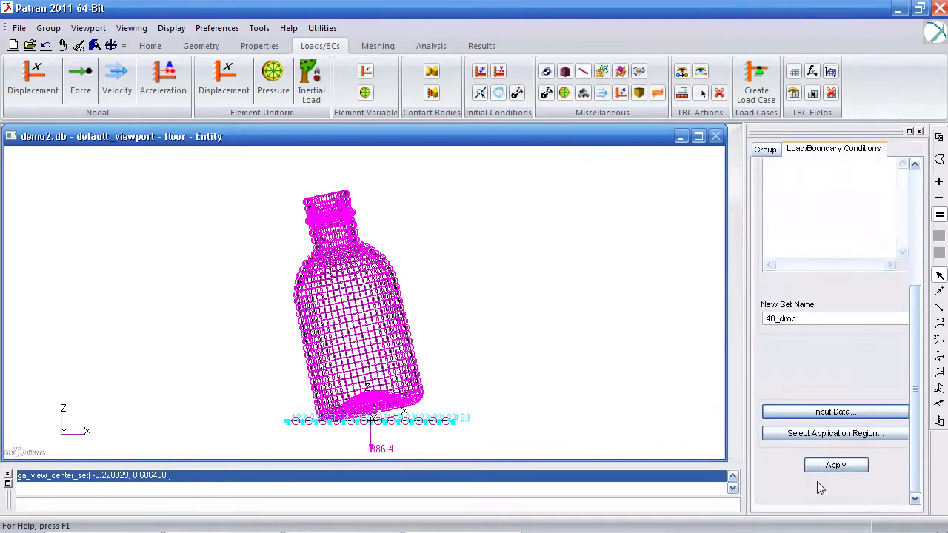
Step: Reset the graphics, assign all the bottle's nodes to the 48_drop initial velocity, and create the set
{"action": "left_click", "coordinate": [835, 433]}
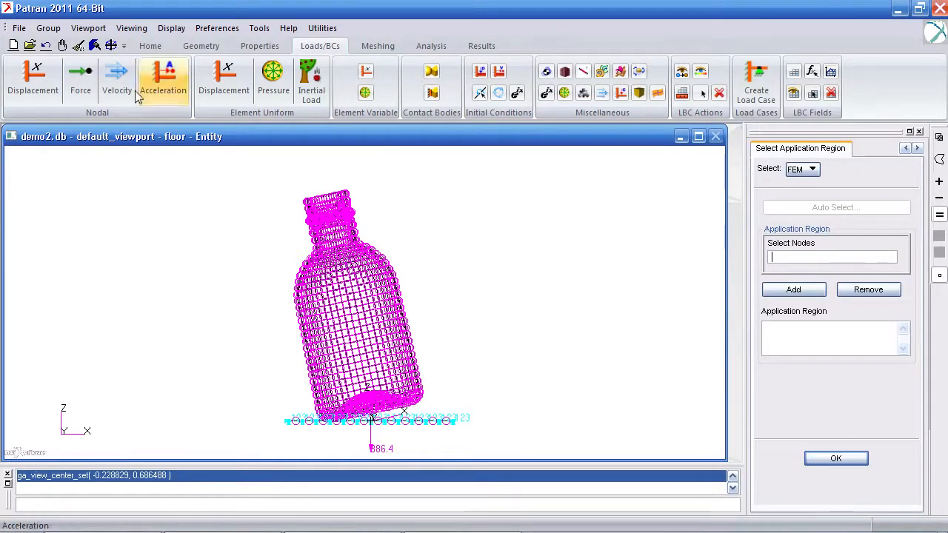
{"action": "left_click", "coordinate": [78, 45]}
{"action": "scroll", "coordinate": [248, 289], "scroll_direction": "up", "scroll_amount": 1}
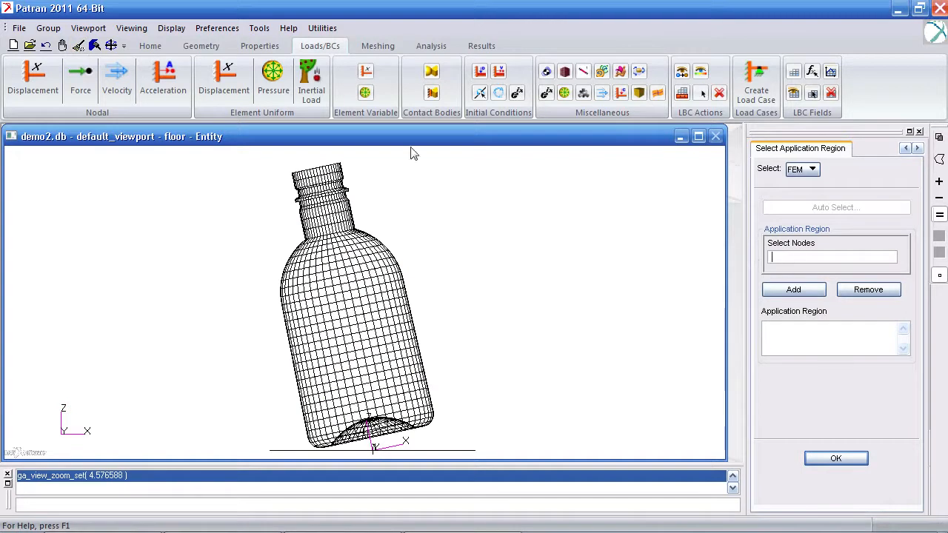
{"action": "left_click_drag", "start_coordinate": [479, 161], "coordinate": [223, 450]}
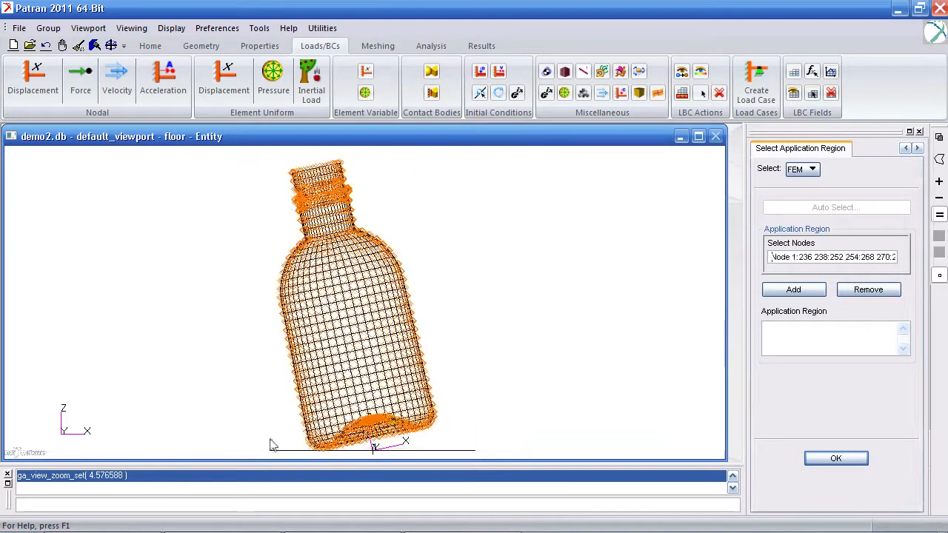
{"action": "left_click", "coordinate": [794, 289]}
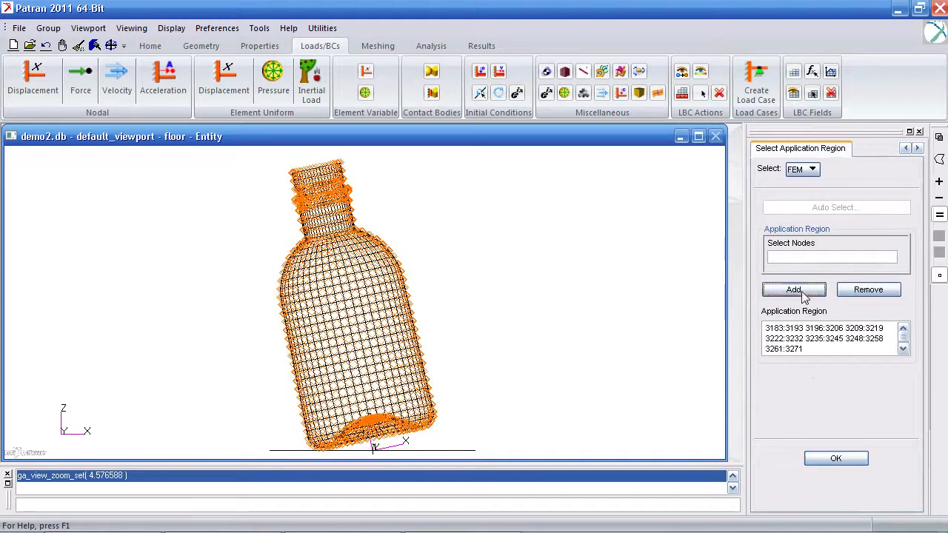
{"action": "left_click", "coordinate": [835, 458]}
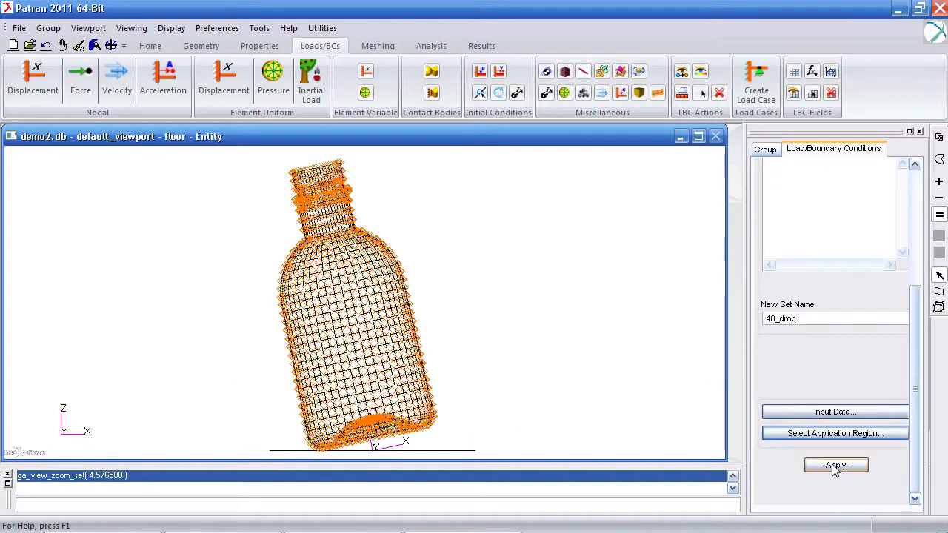
{"action": "left_click", "coordinate": [835, 466]}
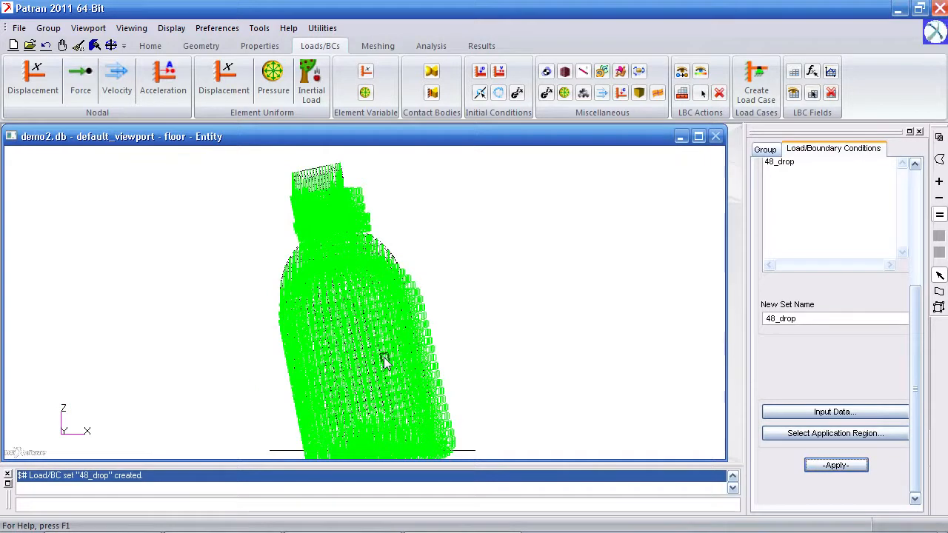
Step: Open the subcase definitions for the bottle analysis job and select the Default subcase
{"action": "scroll", "coordinate": [385, 364], "scroll_direction": "down", "scroll_amount": 2}
{"action": "middle_click_drag", "start_coordinate": [387, 366], "coordinate": [388, 358], "text": "ctrl"}
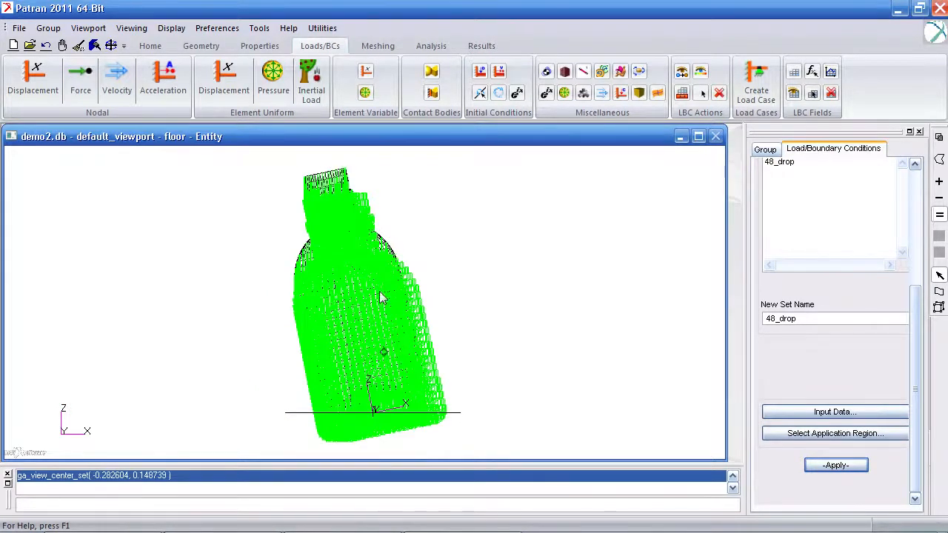
{"action": "left_click", "coordinate": [431, 49]}
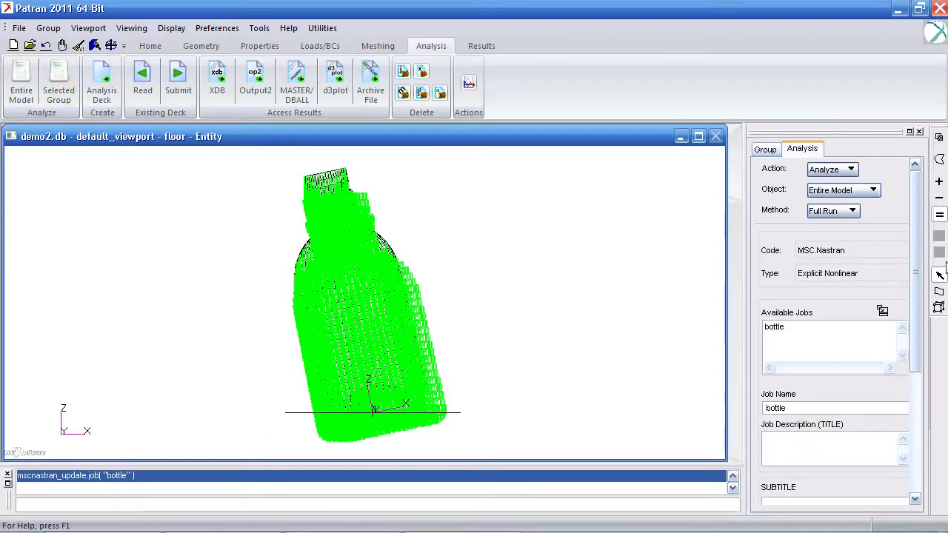
{"action": "scroll", "coordinate": [892, 391], "scroll_direction": "down", "scroll_amount": 5}
{"action": "left_click", "coordinate": [852, 416]}
{"action": "left_click_drag", "start_coordinate": [597, 79], "coordinate": [282, 21]}
{"action": "left_click", "coordinate": [236, 107]}
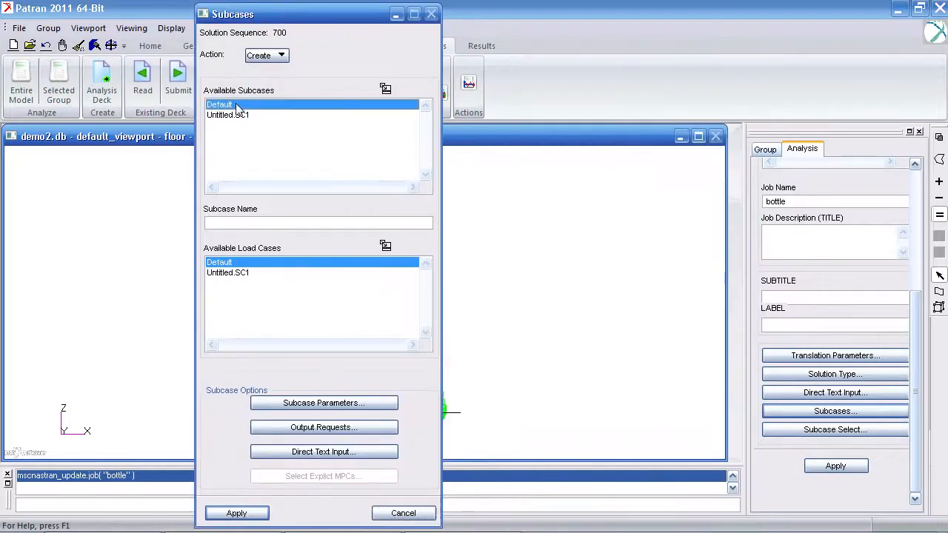
Step: Set the Default subcase's ending time to .02 and save the subcase
{"action": "left_click", "coordinate": [350, 409]}
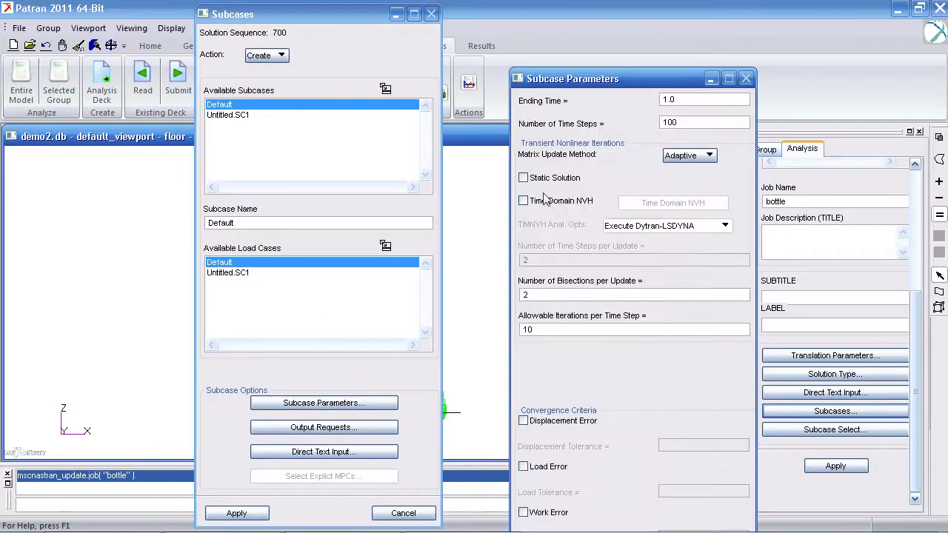
{"action": "left_click_drag", "start_coordinate": [644, 83], "coordinate": [602, 32]}
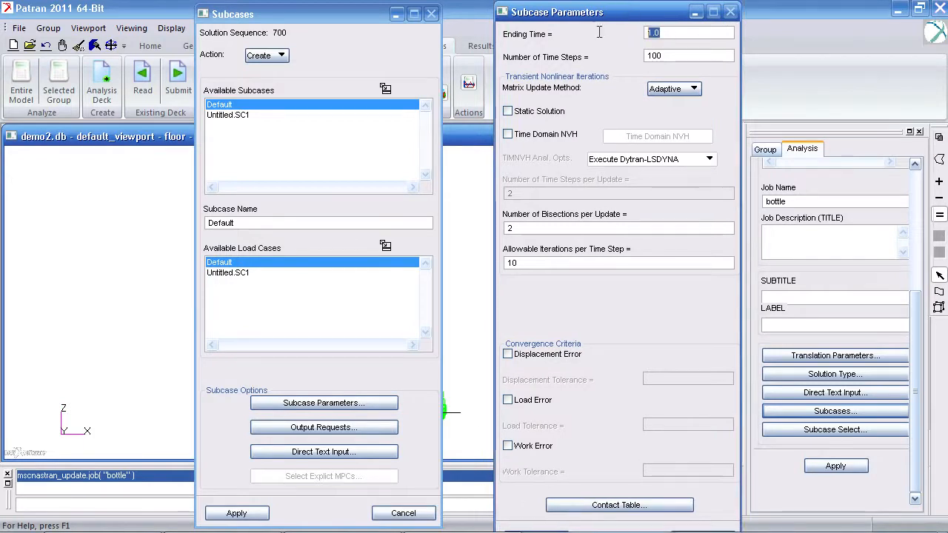
{"action": "type", "text": ".02"}
{"action": "left_click", "coordinate": [528, 530]}
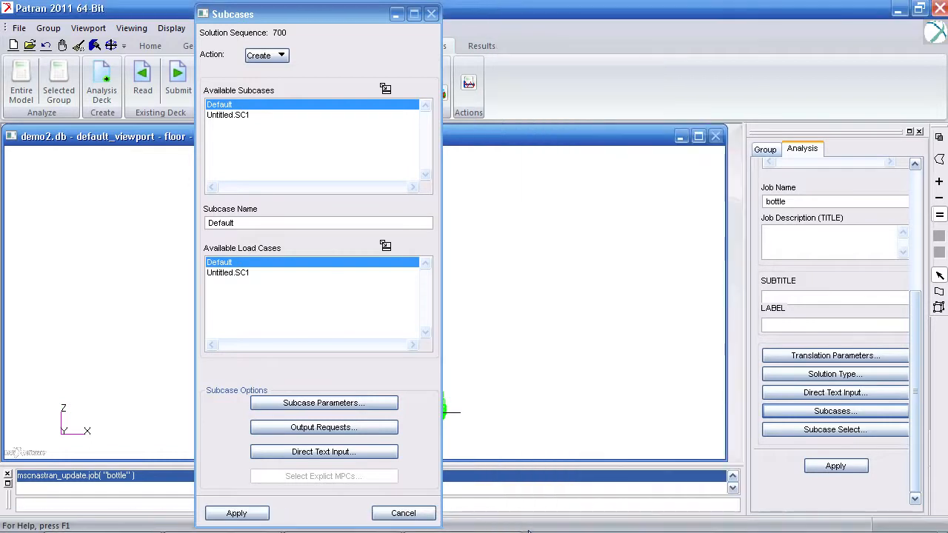
{"action": "left_click", "coordinate": [254, 514]}
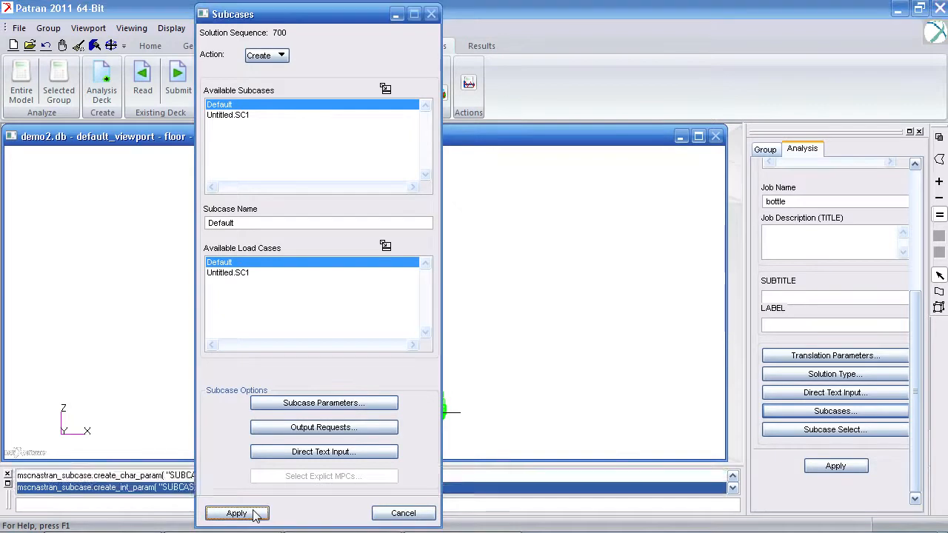
{"action": "left_click", "coordinate": [399, 513]}
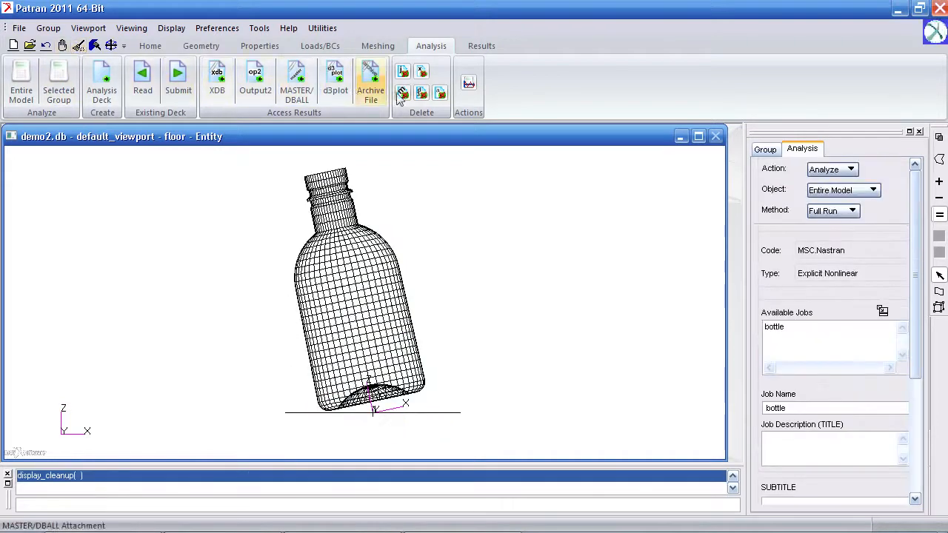
Step: Attach the result entities from the d3plot results file bottle_drop.dytr.d3plot
{"action": "left_click", "coordinate": [336, 90]}
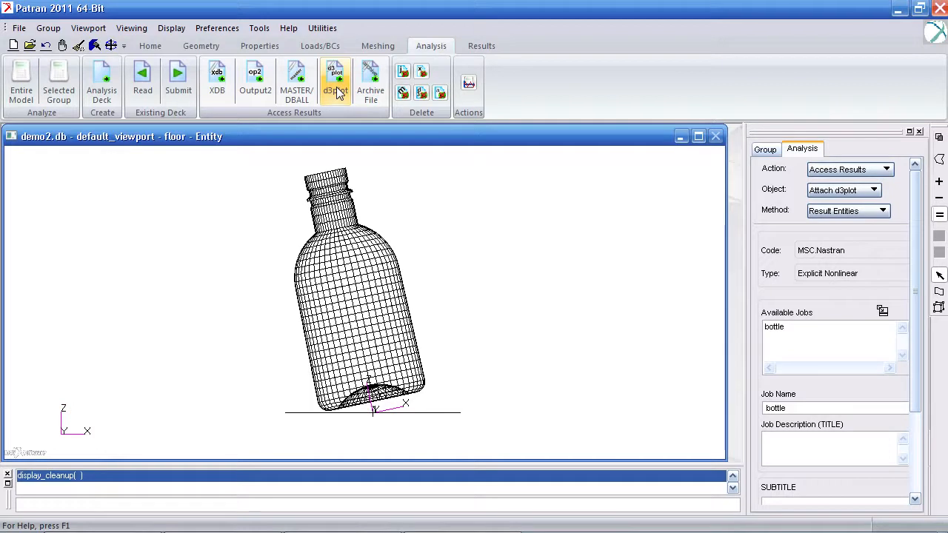
{"action": "scroll", "coordinate": [903, 263], "scroll_direction": "down", "scroll_amount": 3}
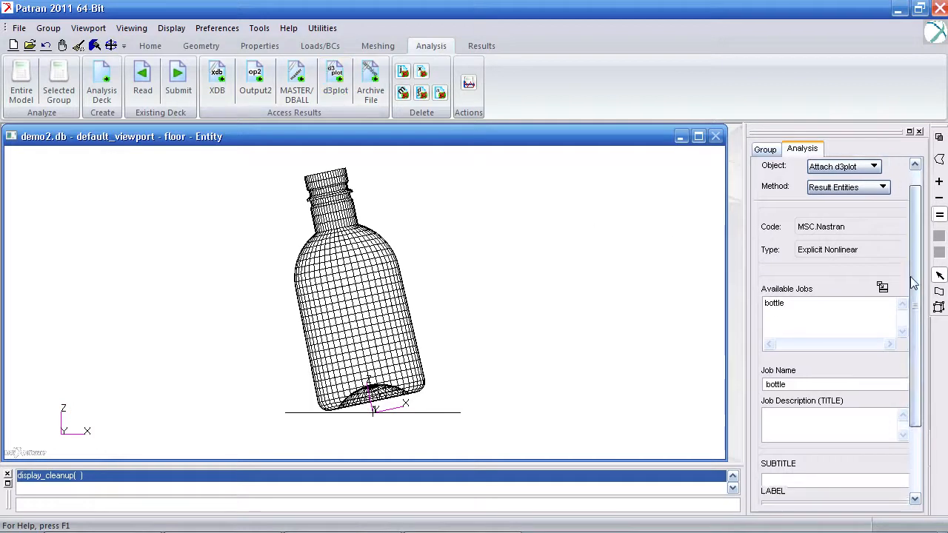
{"action": "left_click", "coordinate": [863, 447]}
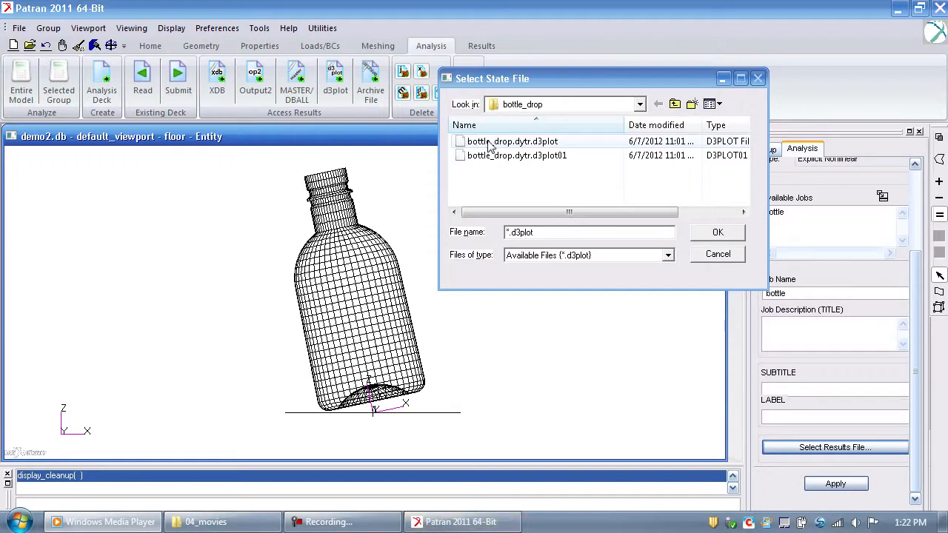
{"action": "left_click", "coordinate": [715, 233]}
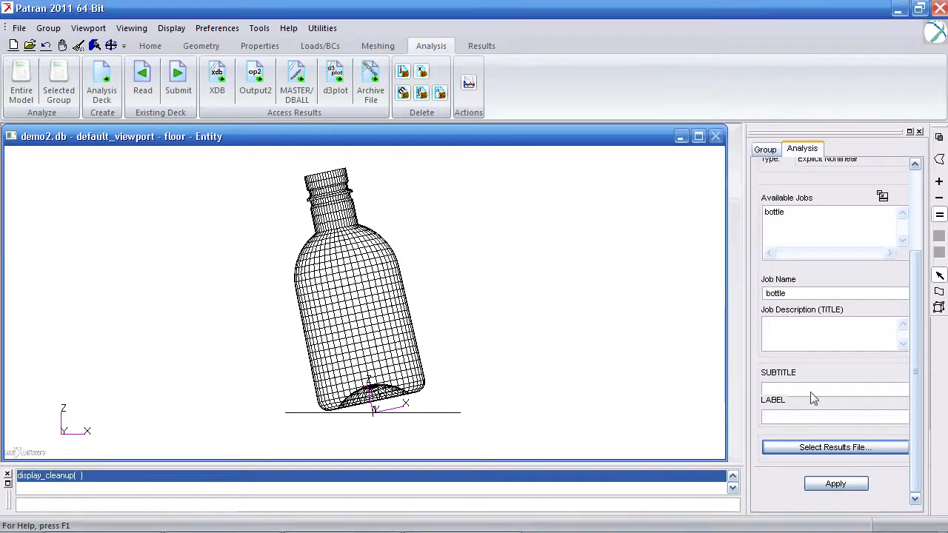
{"action": "left_click", "coordinate": [842, 486]}
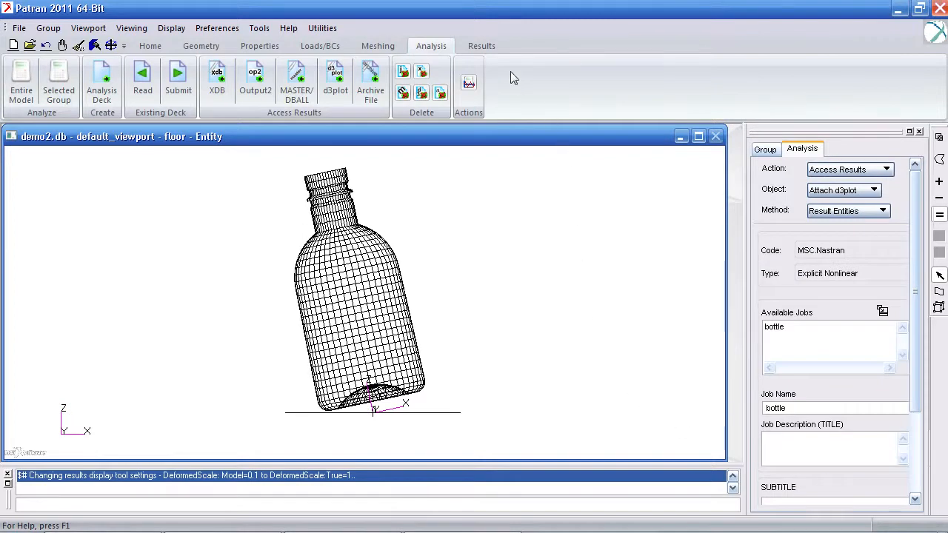
Step: Set up an animated deformation plot using all bottle_drop.dytr result cases and the Displacement, Components result
{"action": "left_click", "coordinate": [486, 49]}
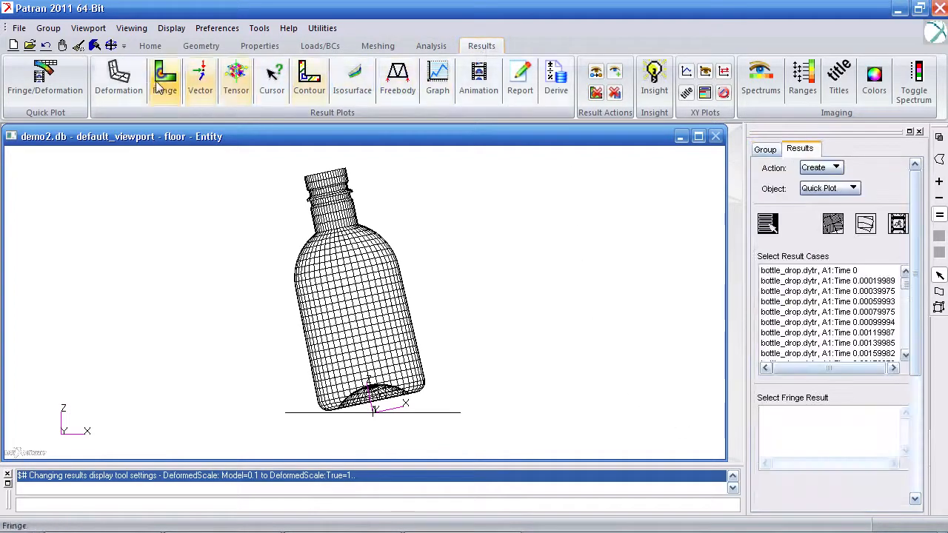
{"action": "left_click", "coordinate": [132, 83]}
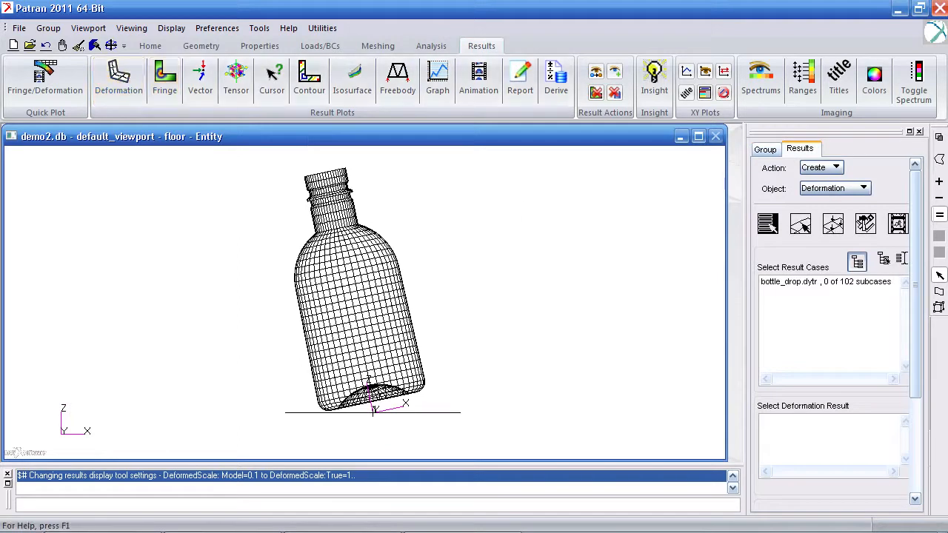
{"action": "left_click", "coordinate": [857, 262]}
{"action": "left_click", "coordinate": [866, 283]}
{"action": "left_click_drag", "start_coordinate": [905, 295], "coordinate": [904, 357]}
{"action": "left_click", "coordinate": [880, 367], "text": "shift"}
{"action": "left_click", "coordinate": [821, 431]}
{"action": "scroll", "coordinate": [877, 459], "scroll_direction": "down", "scroll_amount": 3}
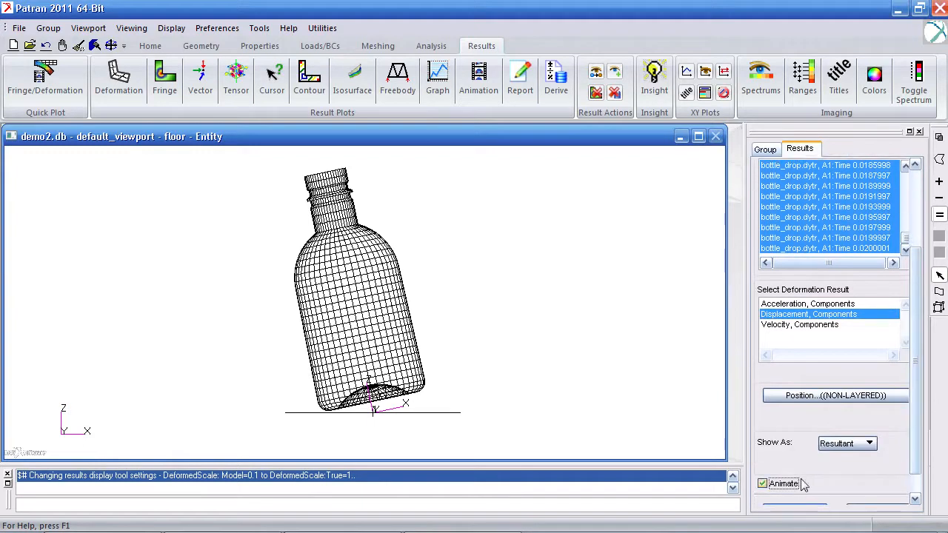
Step: Set the deformed shape's render style to Shaded at true scale and turn off the undeformed shape
{"action": "scroll", "coordinate": [910, 440], "scroll_direction": "up", "scroll_amount": 5}
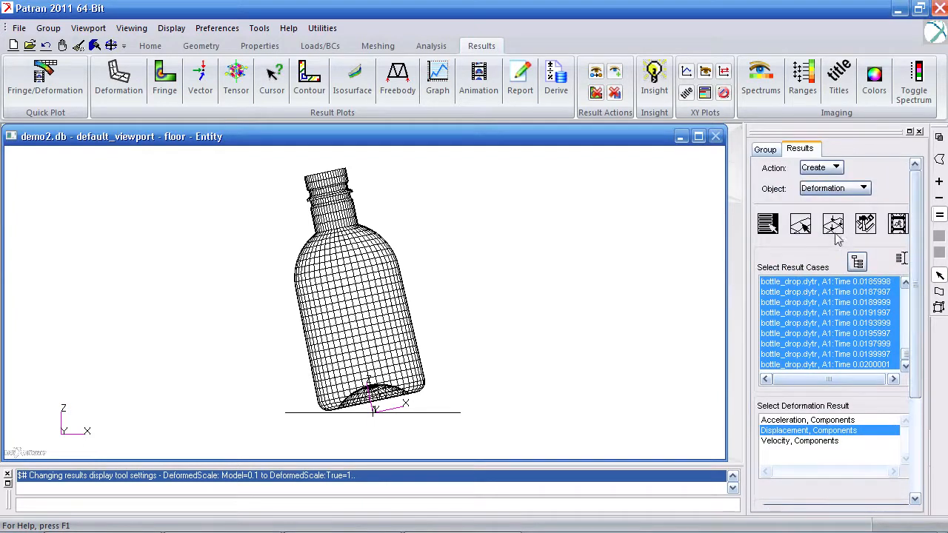
{"action": "left_click", "coordinate": [832, 223]}
{"action": "scroll", "coordinate": [915, 289], "scroll_direction": "down", "scroll_amount": 5}
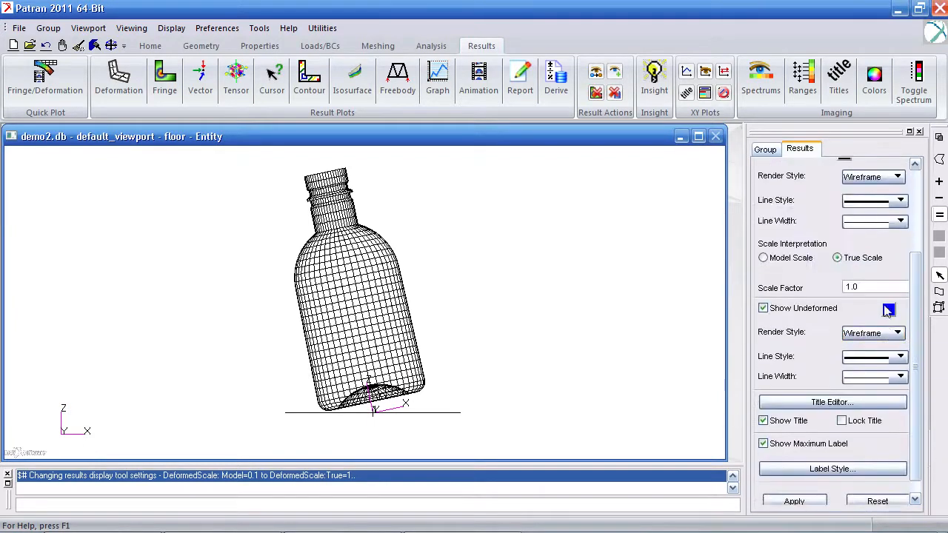
{"action": "left_click", "coordinate": [886, 179]}
{"action": "left_click", "coordinate": [880, 229]}
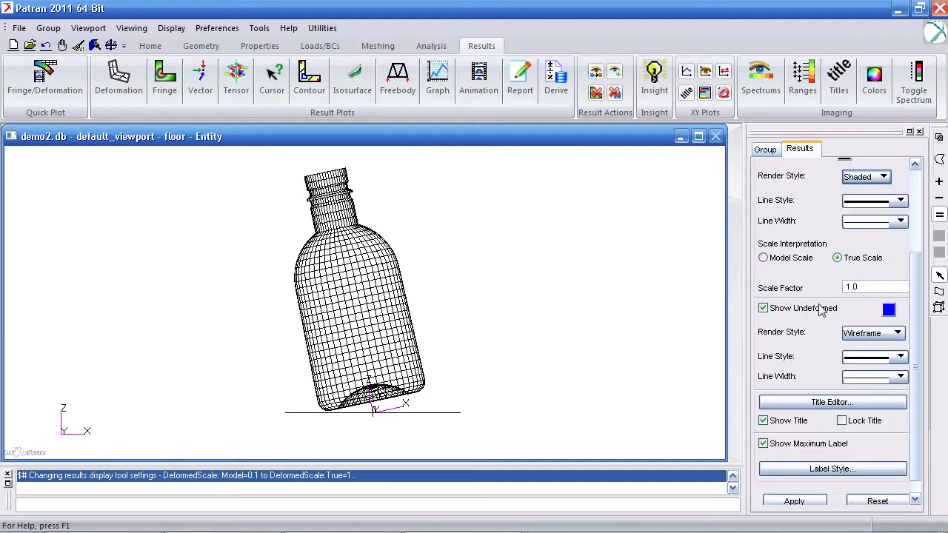
{"action": "left_click", "coordinate": [822, 307]}
Step: Choose 3D animation graphics, run the deformation animation, and view the bottle and floor at an angle
{"action": "left_click_drag", "start_coordinate": [915, 320], "coordinate": [913, 345]}
{"action": "left_click", "coordinate": [899, 225]}
{"action": "left_click", "coordinate": [779, 318]}
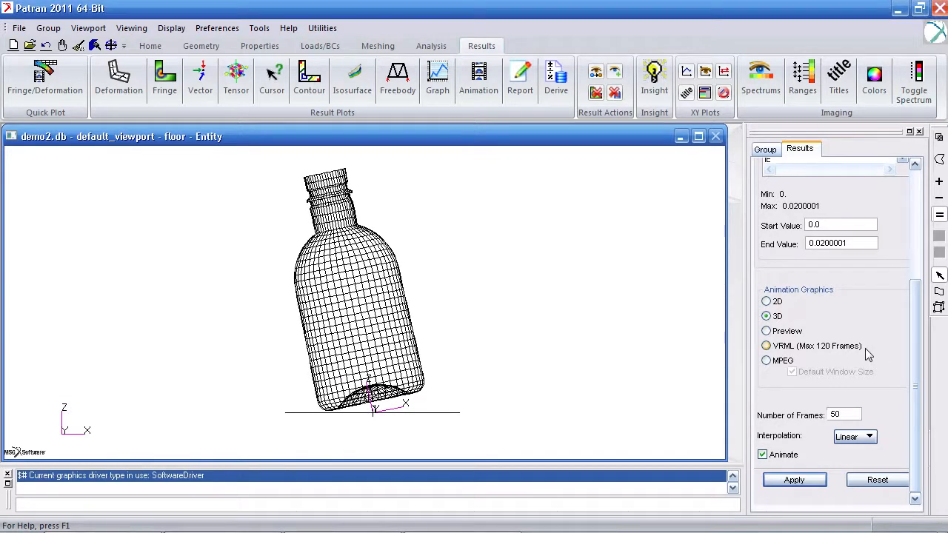
{"action": "left_click", "coordinate": [794, 480]}
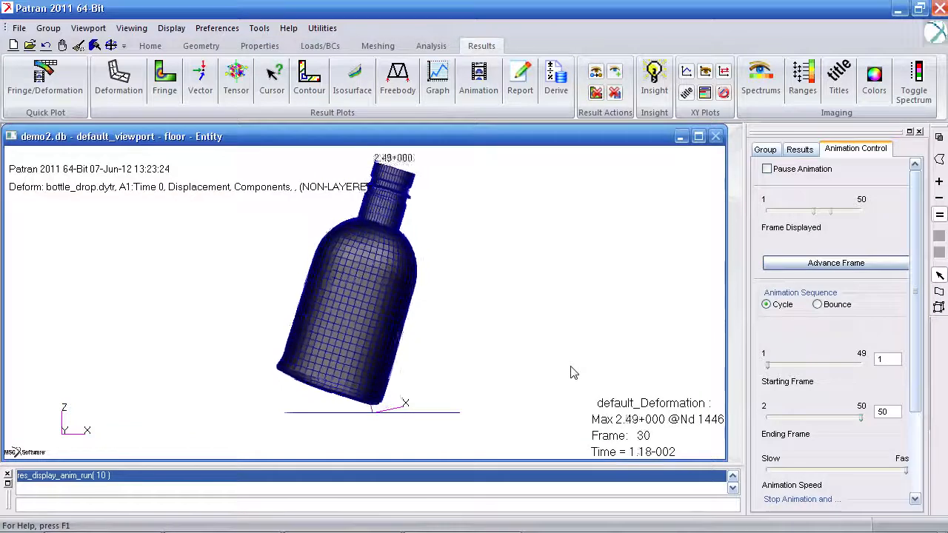
{"action": "middle_click_drag", "start_coordinate": [563, 351], "coordinate": [612, 356]}
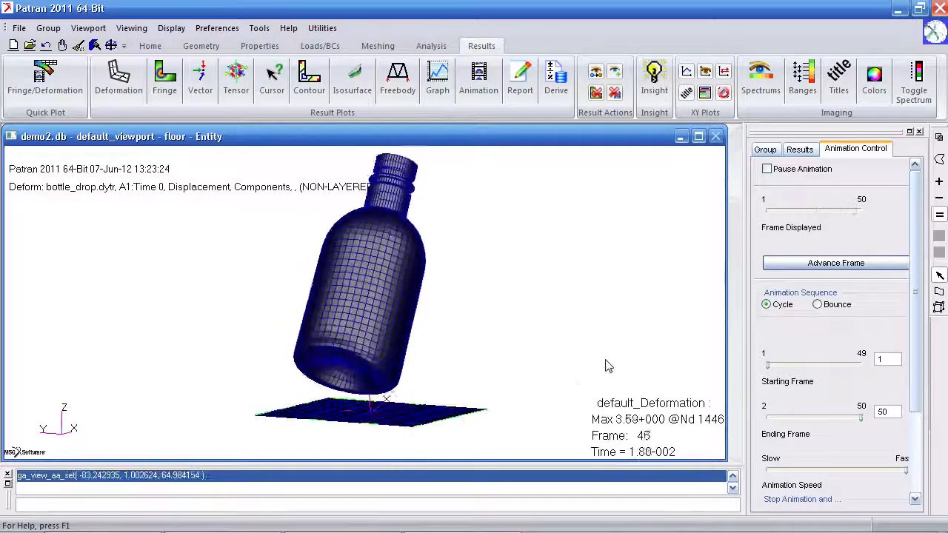
Step: Set up an animated fringe plot of the von Mises quantity from Stress, Components at the shell middle
{"action": "left_click", "coordinate": [165, 83]}
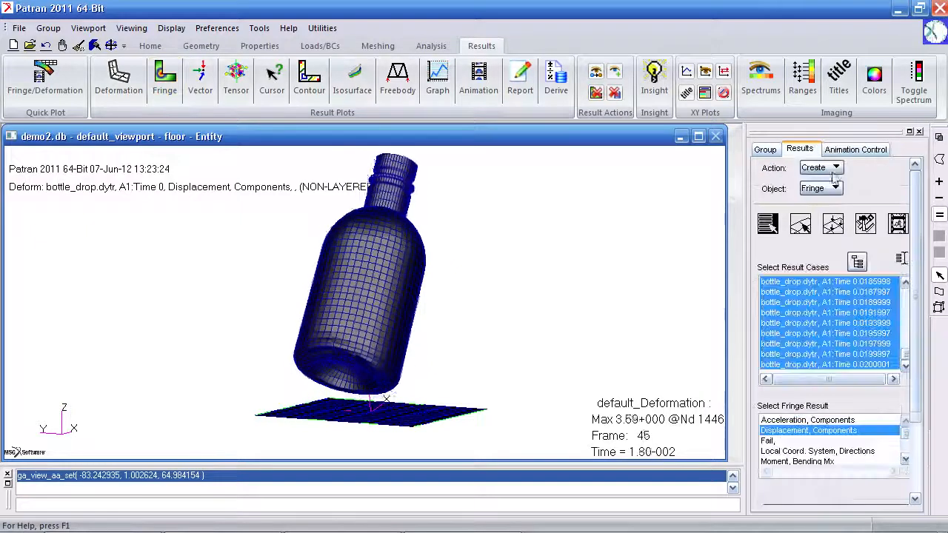
{"action": "scroll", "coordinate": [921, 228], "scroll_direction": "down", "scroll_amount": 3}
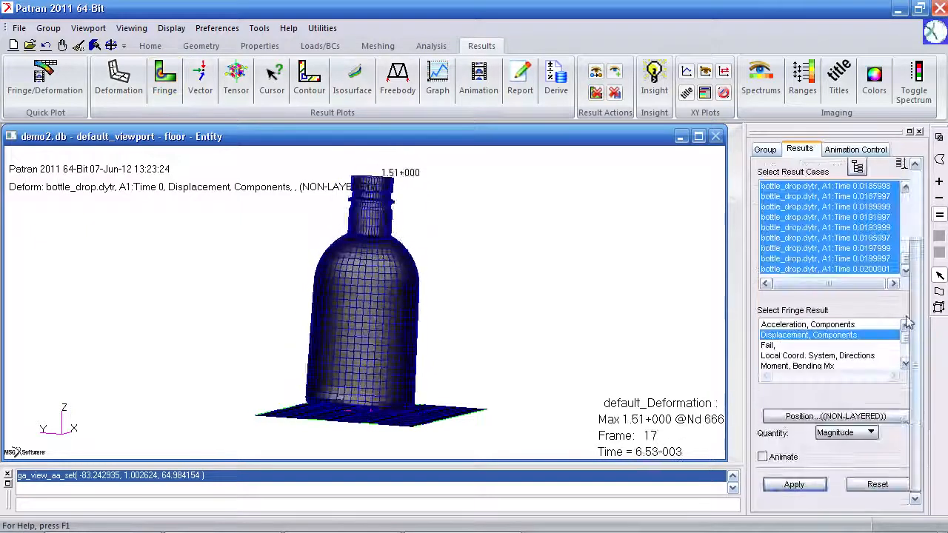
{"action": "left_click", "coordinate": [904, 363]}
{"action": "left_click", "coordinate": [905, 364]}
{"action": "left_click", "coordinate": [906, 364]}
{"action": "left_click", "coordinate": [905, 363]}
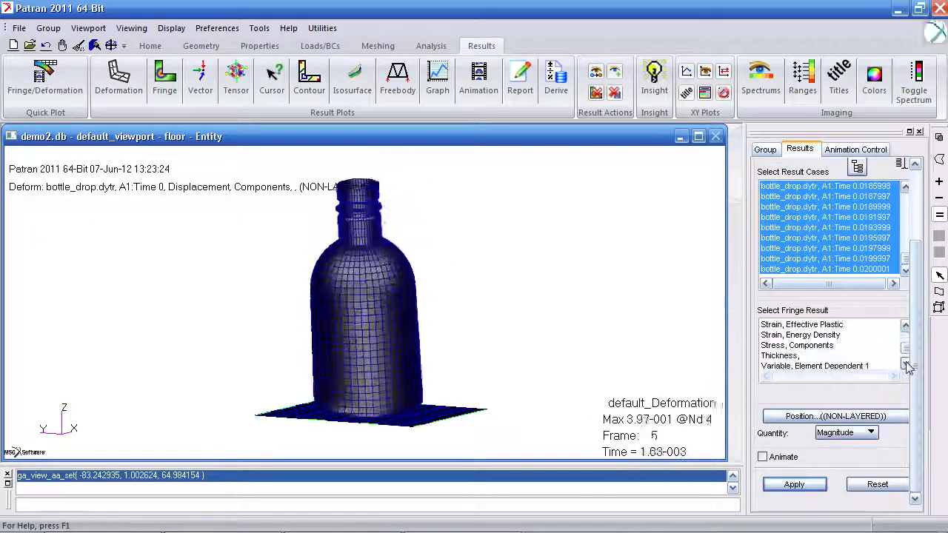
{"action": "left_click", "coordinate": [837, 346]}
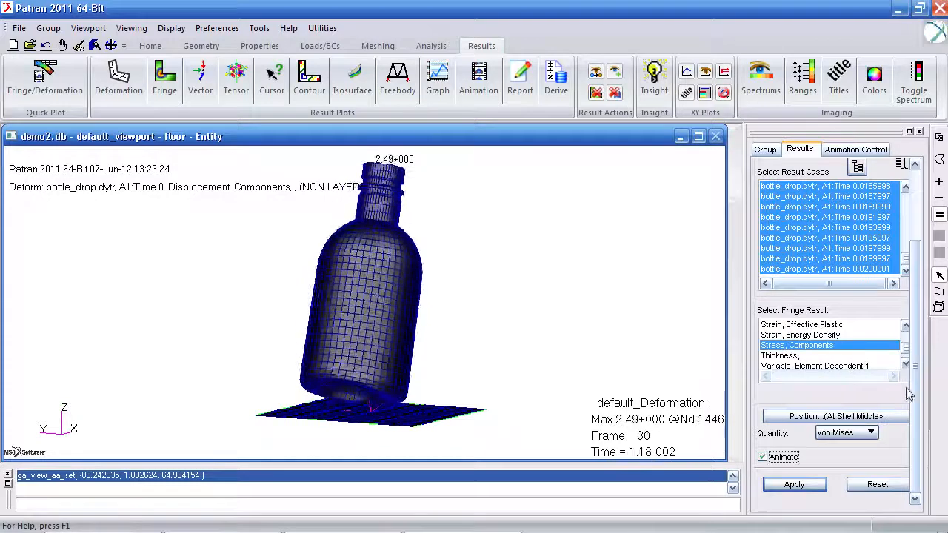
Step: Go through the fringe display attributes, run the animated stress fringe on the deforming bottle, and view its base
{"action": "scroll", "coordinate": [907, 395], "scroll_direction": "up", "scroll_amount": 3}
{"action": "left_click", "coordinate": [832, 222]}
{"action": "scroll", "coordinate": [920, 270], "scroll_direction": "down", "scroll_amount": 1}
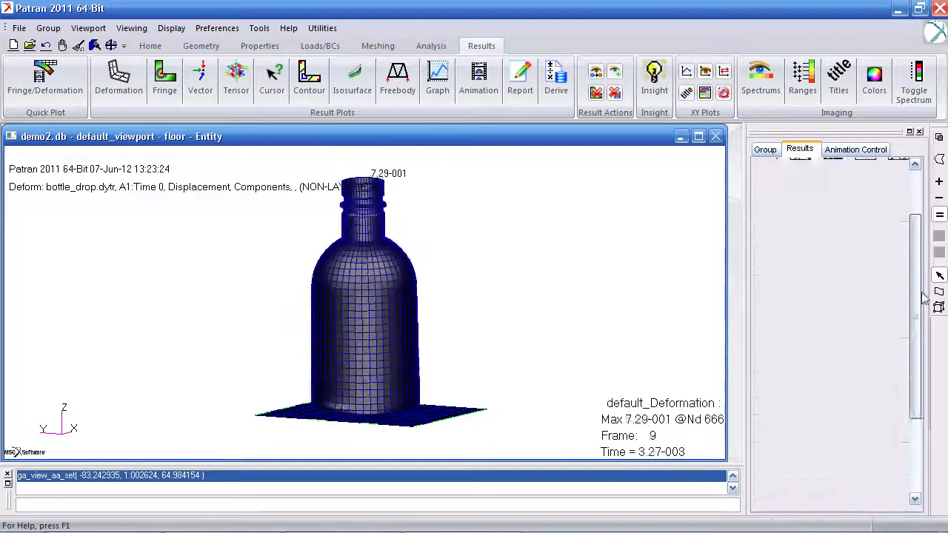
{"action": "scroll", "coordinate": [920, 270], "scroll_direction": "down", "scroll_amount": 3}
{"action": "left_click", "coordinate": [901, 306]}
{"action": "left_click", "coordinate": [915, 324]}
{"action": "left_click_drag", "start_coordinate": [917, 329], "coordinate": [918, 226]}
{"action": "left_click", "coordinate": [774, 226]}
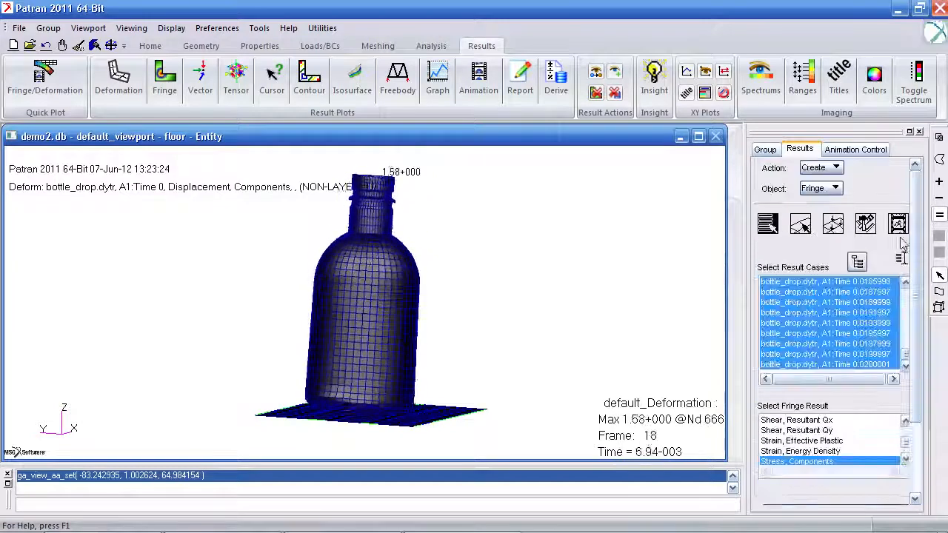
{"action": "scroll", "coordinate": [900, 244], "scroll_direction": "down", "scroll_amount": 3}
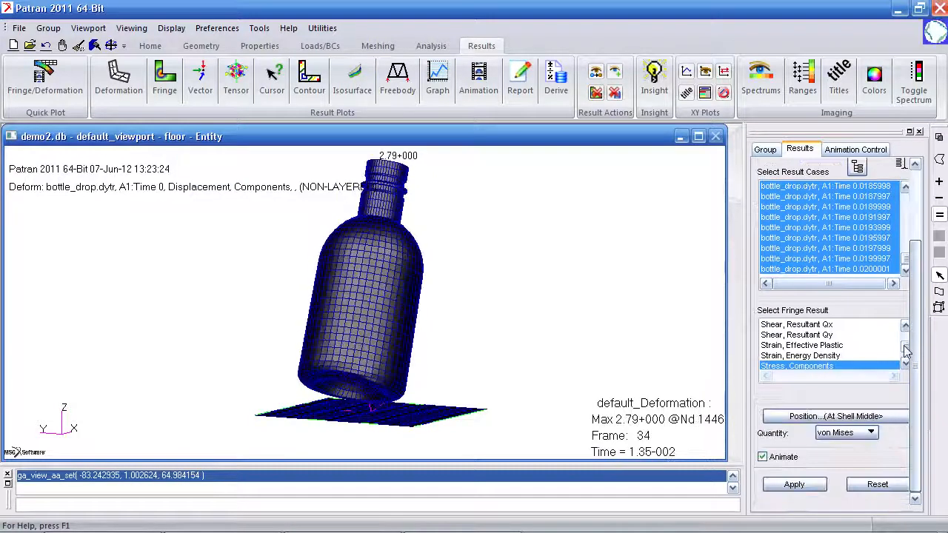
{"action": "left_click", "coordinate": [794, 485]}
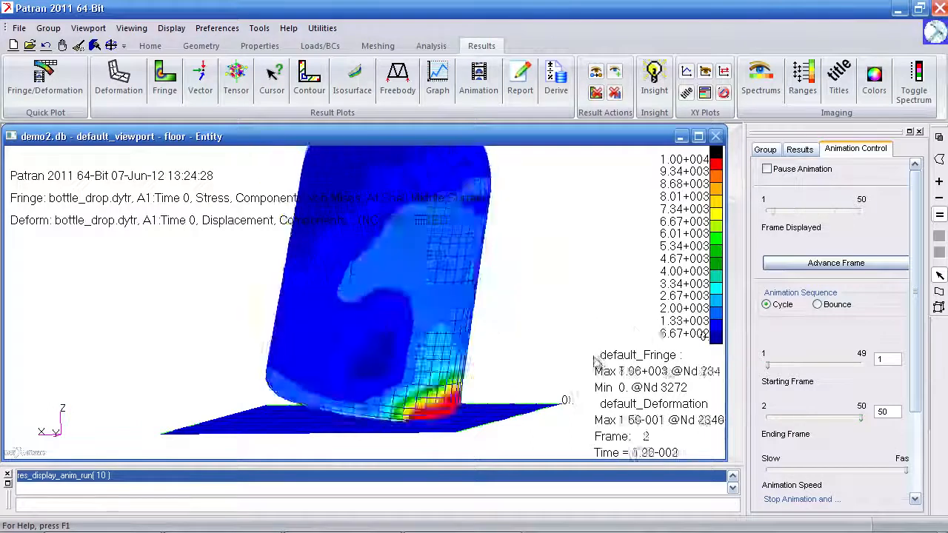
{"action": "middle_click_drag", "start_coordinate": [594, 359], "coordinate": [548, 358]}
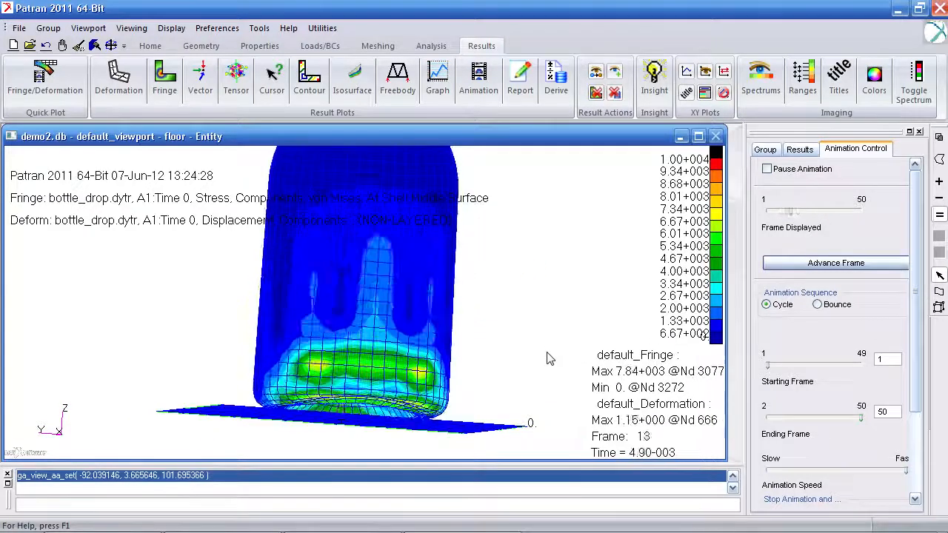